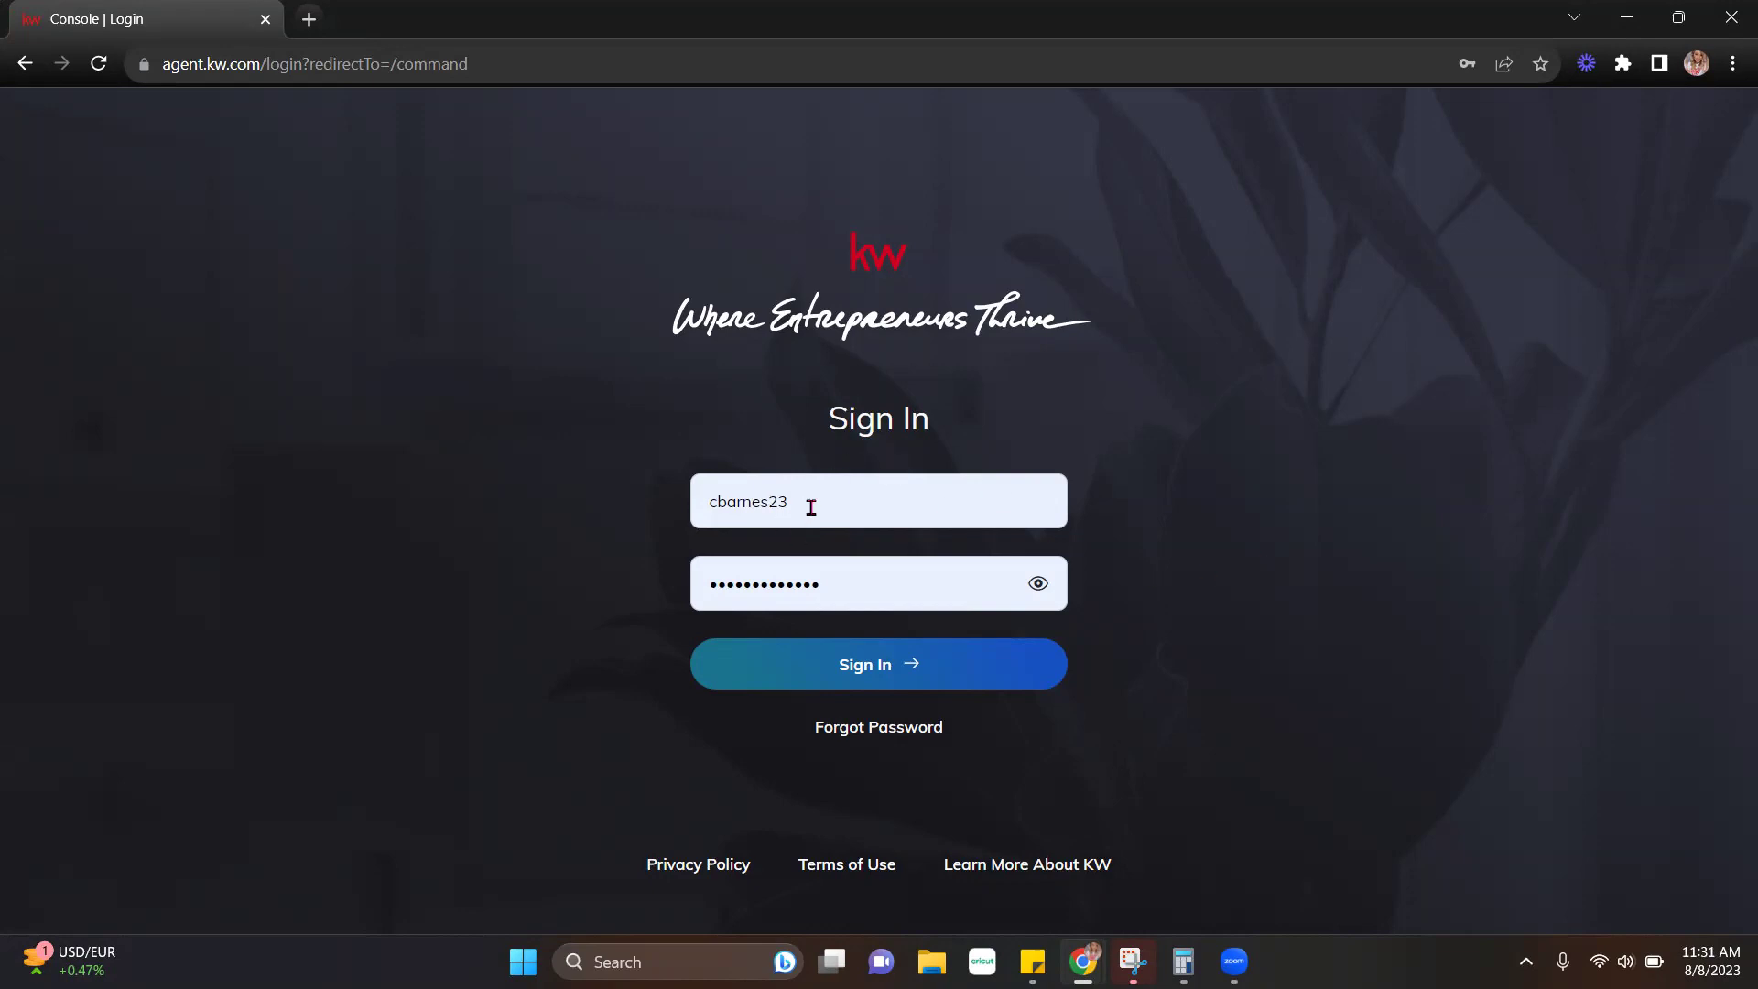
Step: Sign in to the agent account, note the Paid Ads announcement, and open Campaigns from the sidebar
left_click(906, 681)
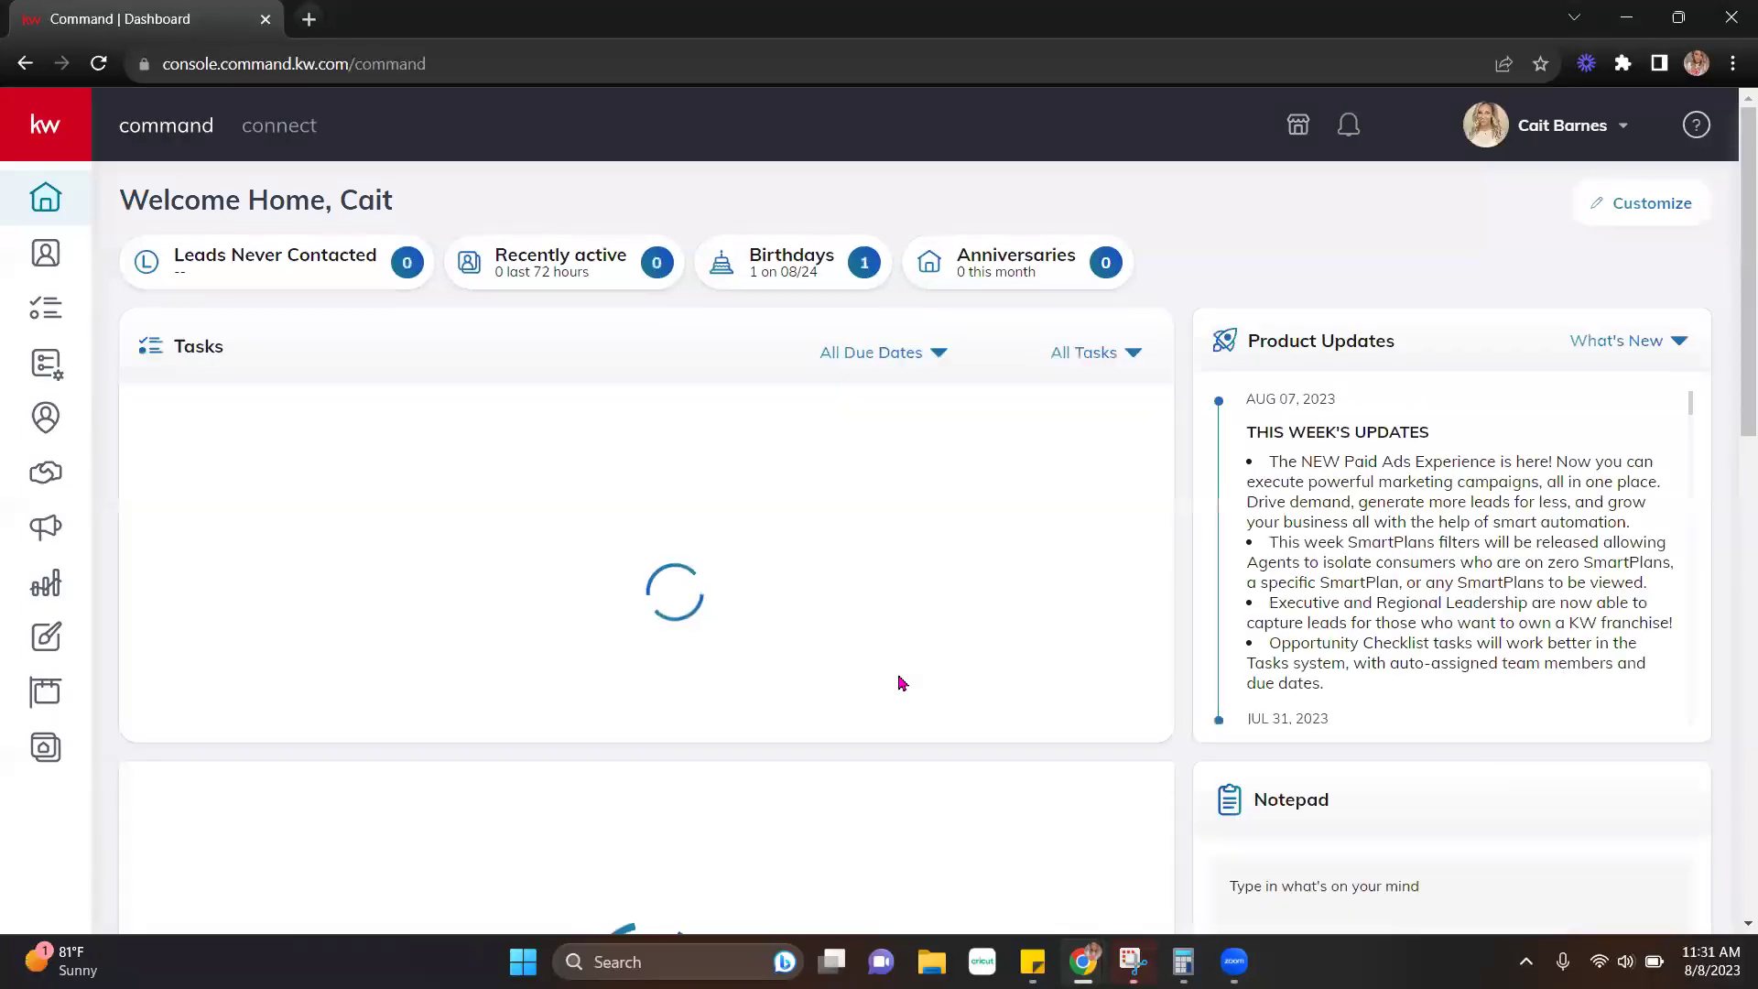
left_click_drag(1272, 460, 1553, 462)
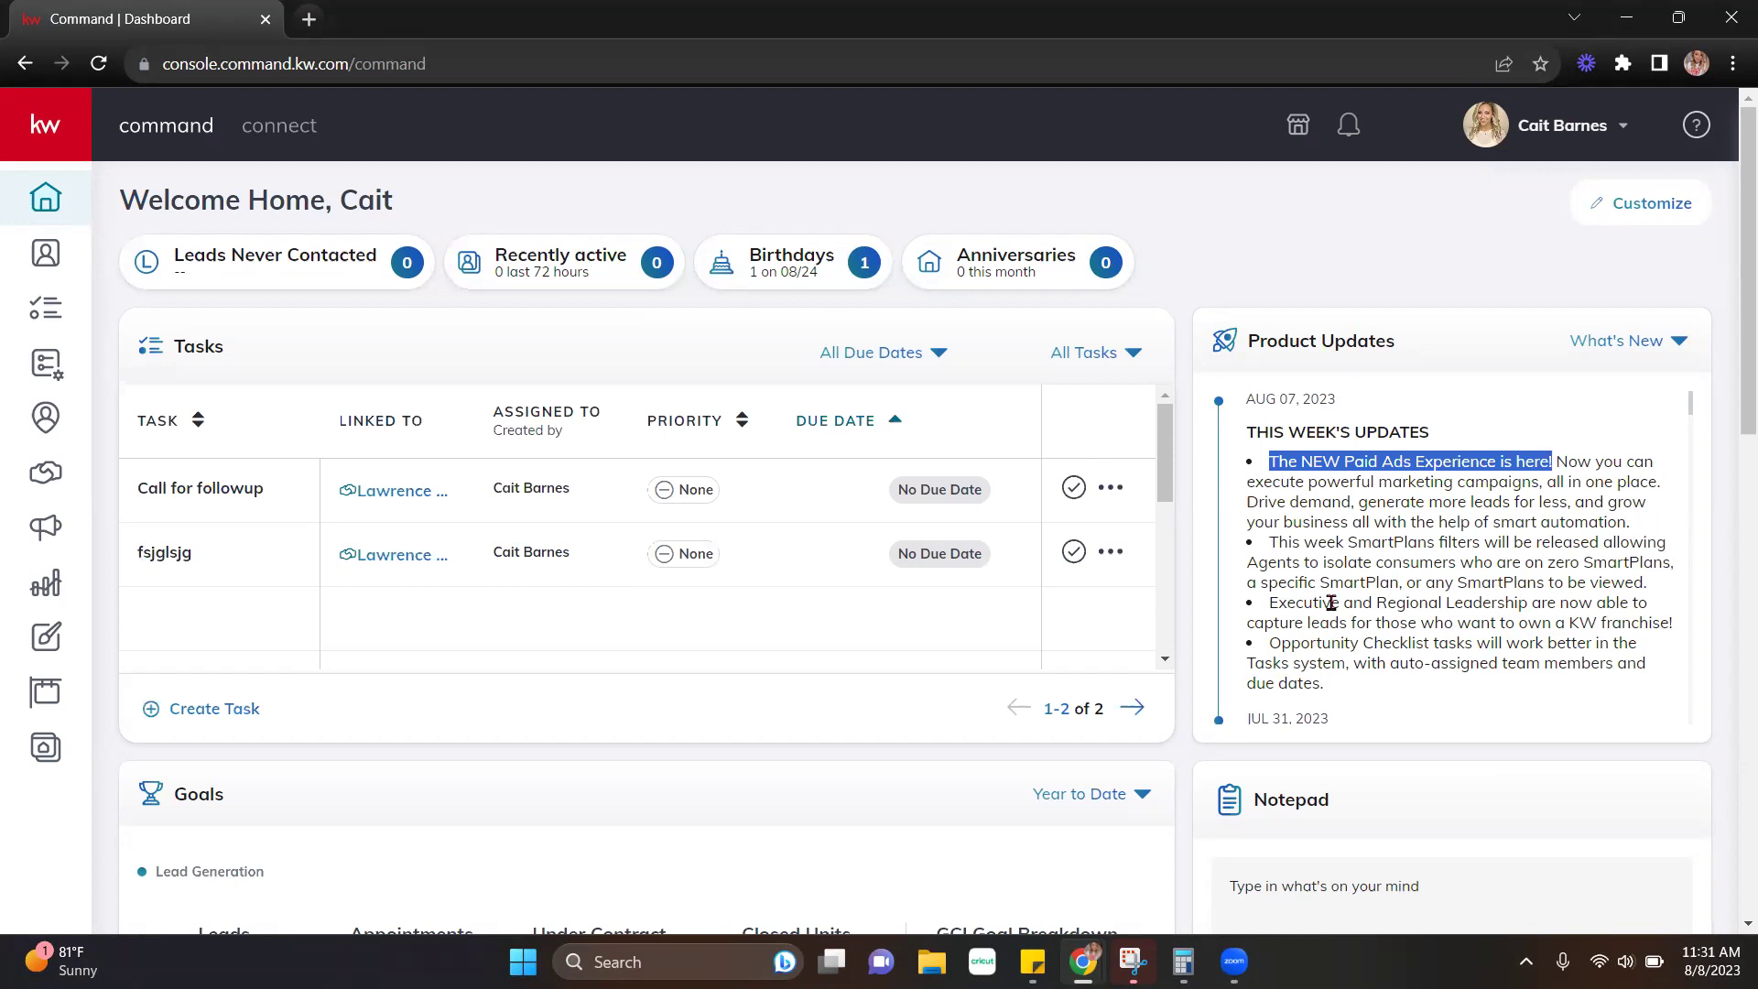
left_click(48, 532)
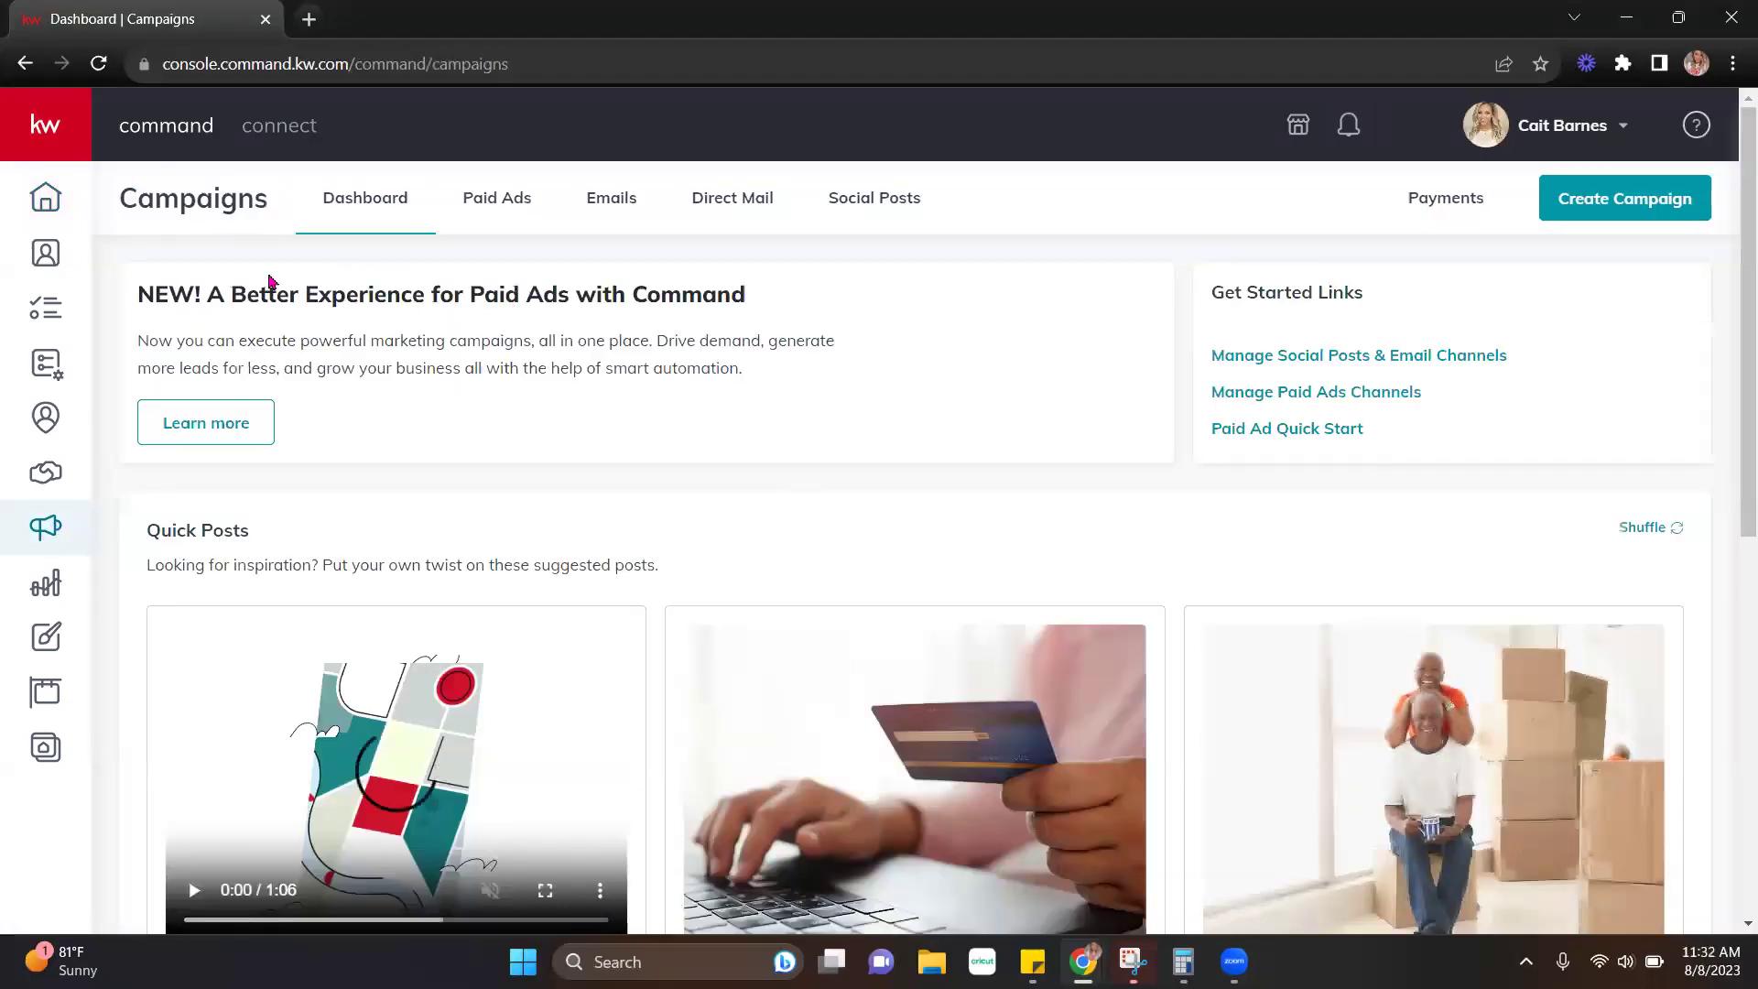
Step: Review the Campaigns dashboard's Paid Ads announcement, get-started links and suggested Quick Posts
left_click_drag(153, 293, 777, 319)
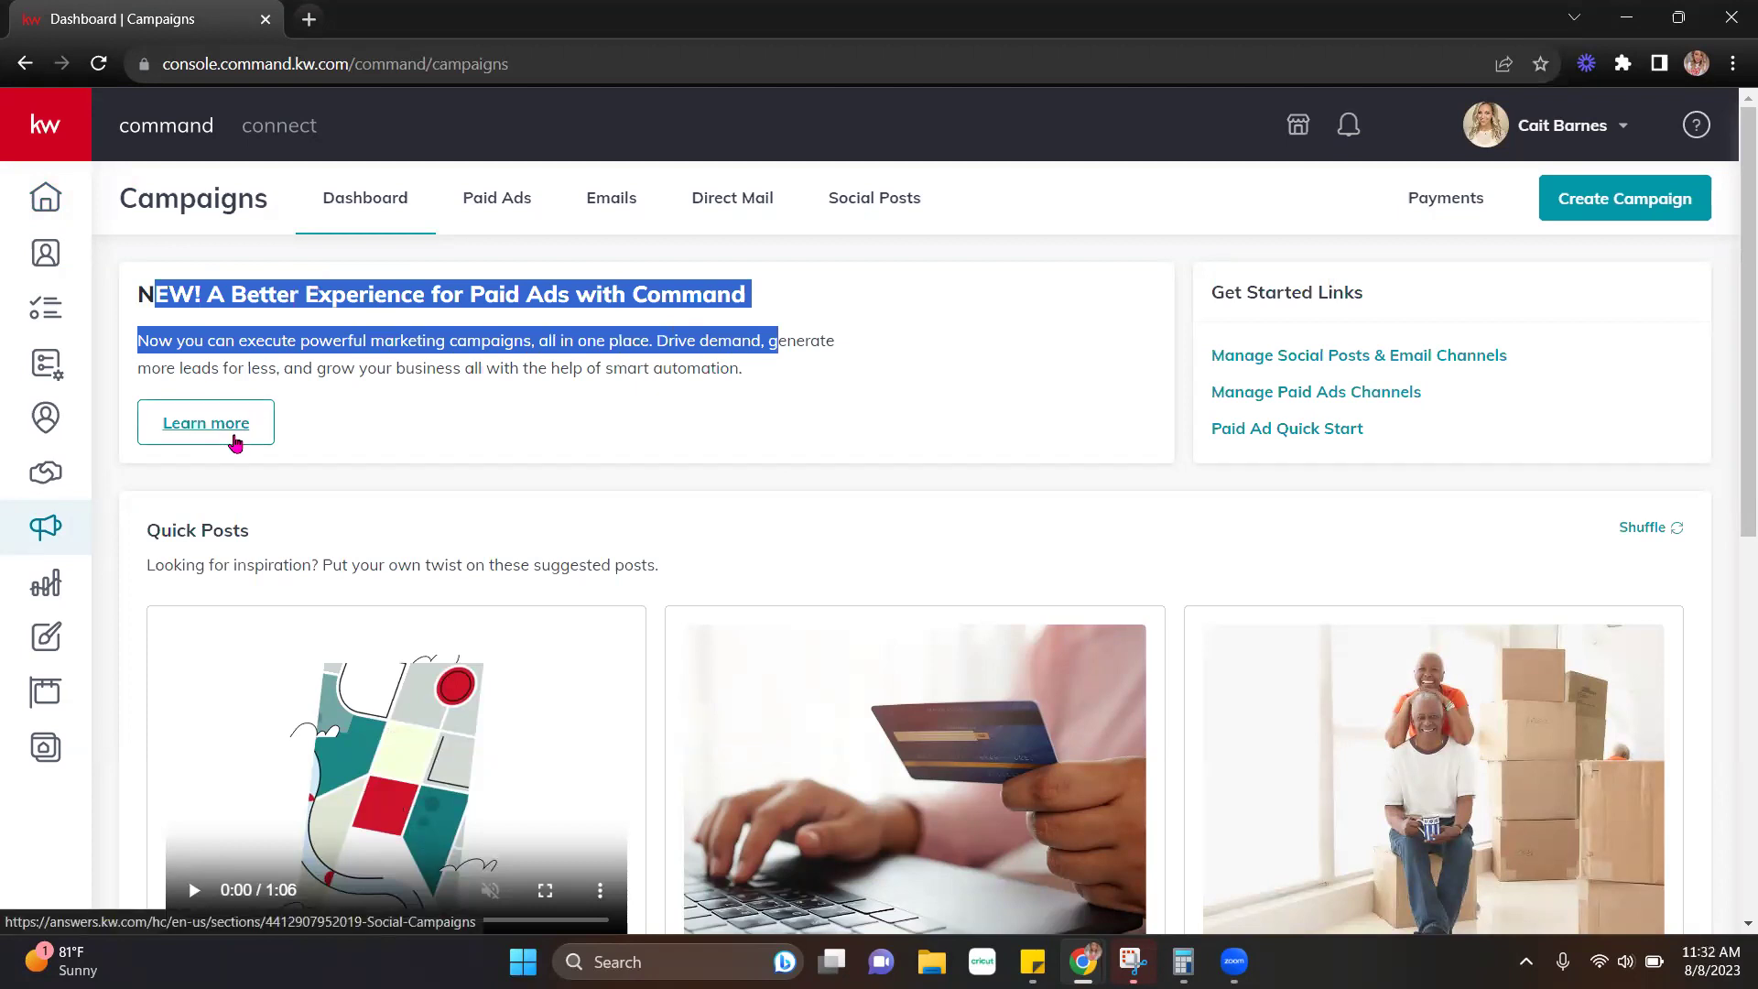
left_click(448, 414)
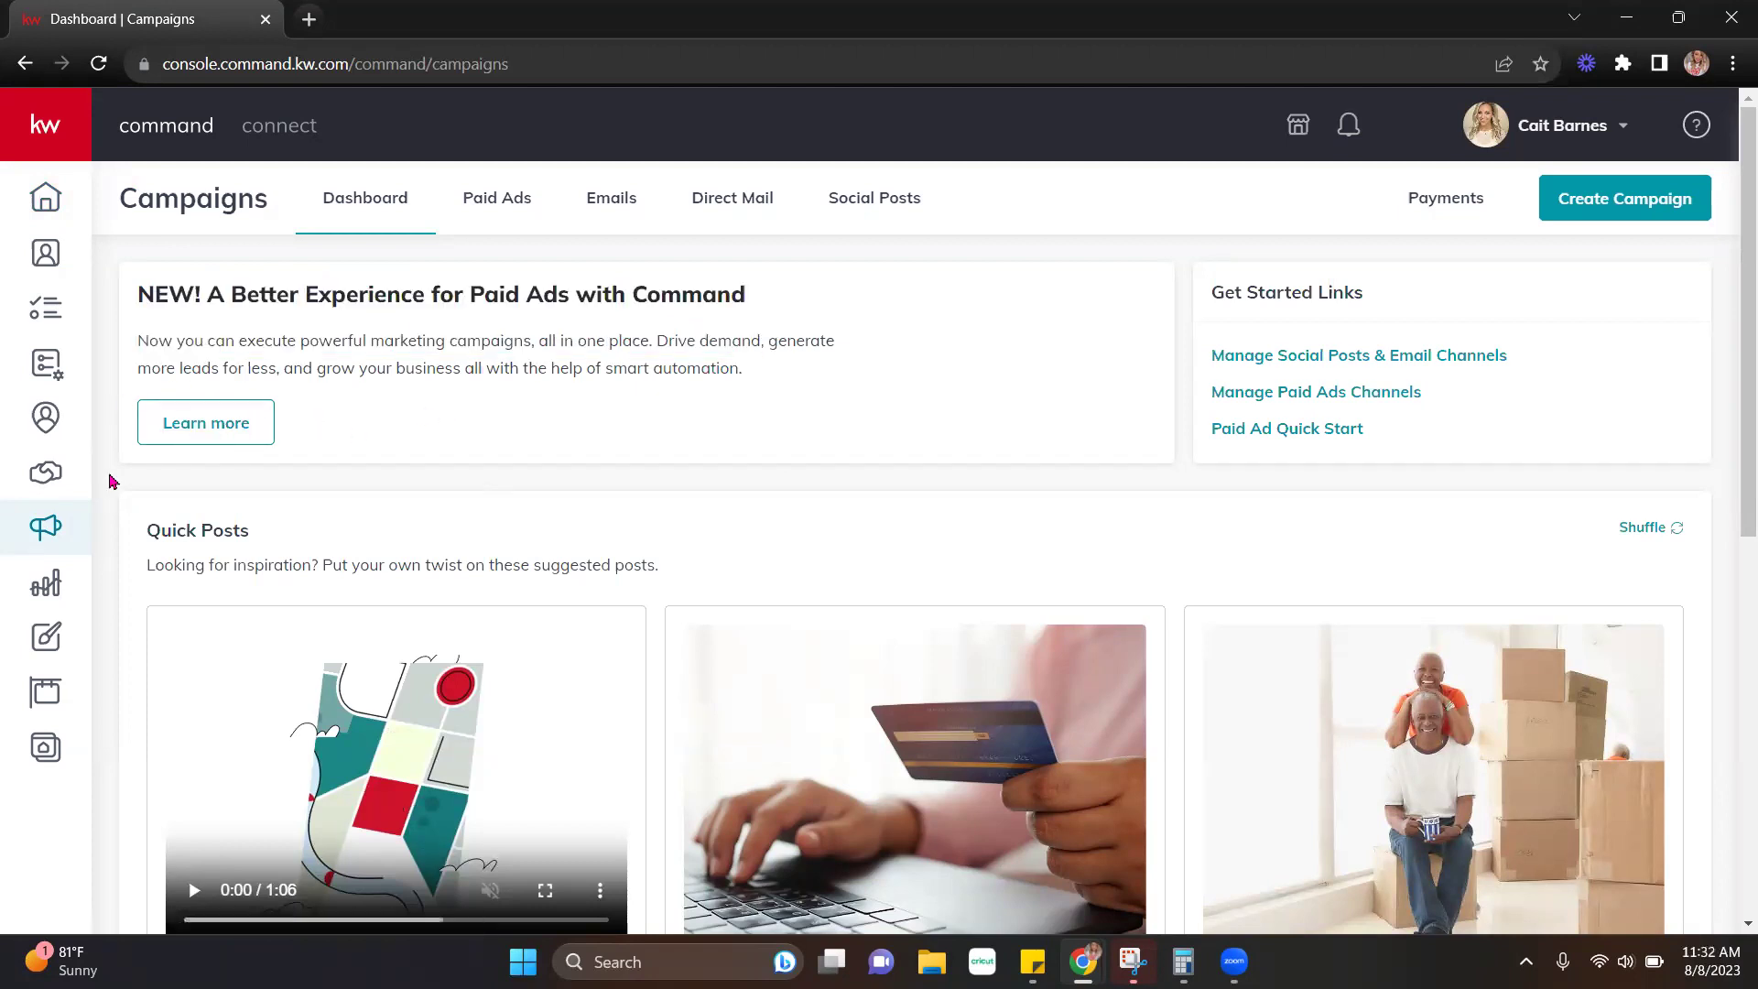
scroll(737, 456, "down", 3)
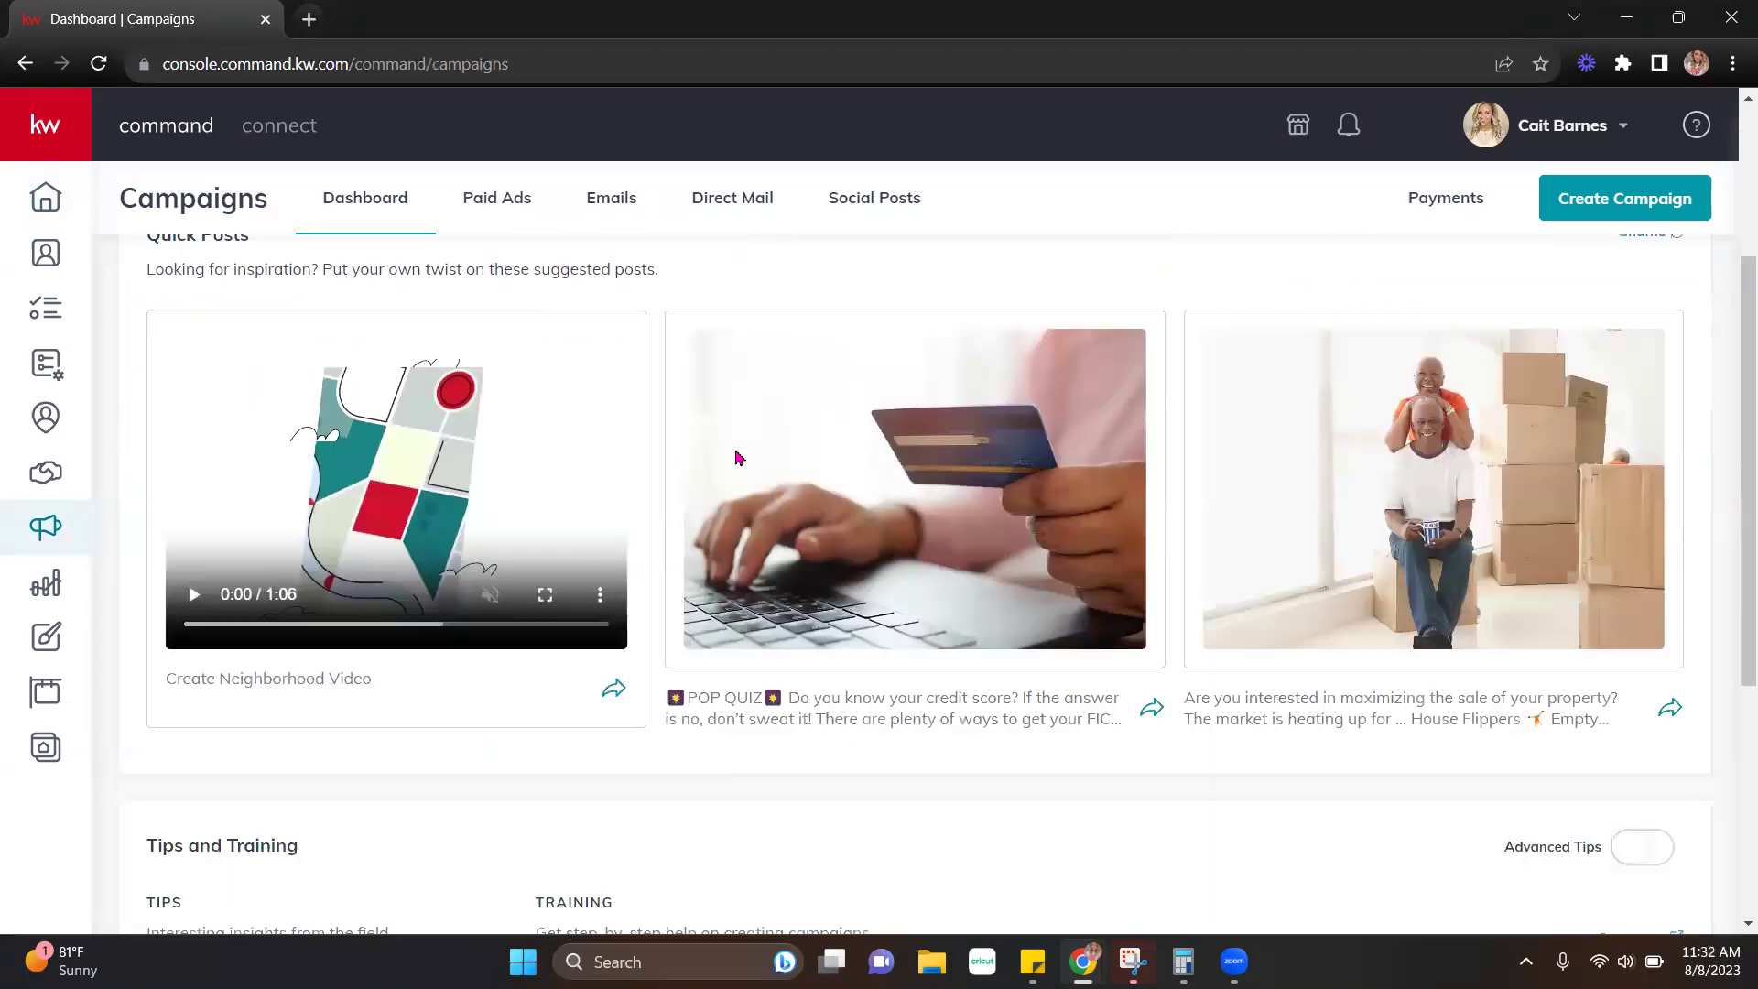
scroll(740, 457, "down", 5)
scroll(779, 412, "up", 7)
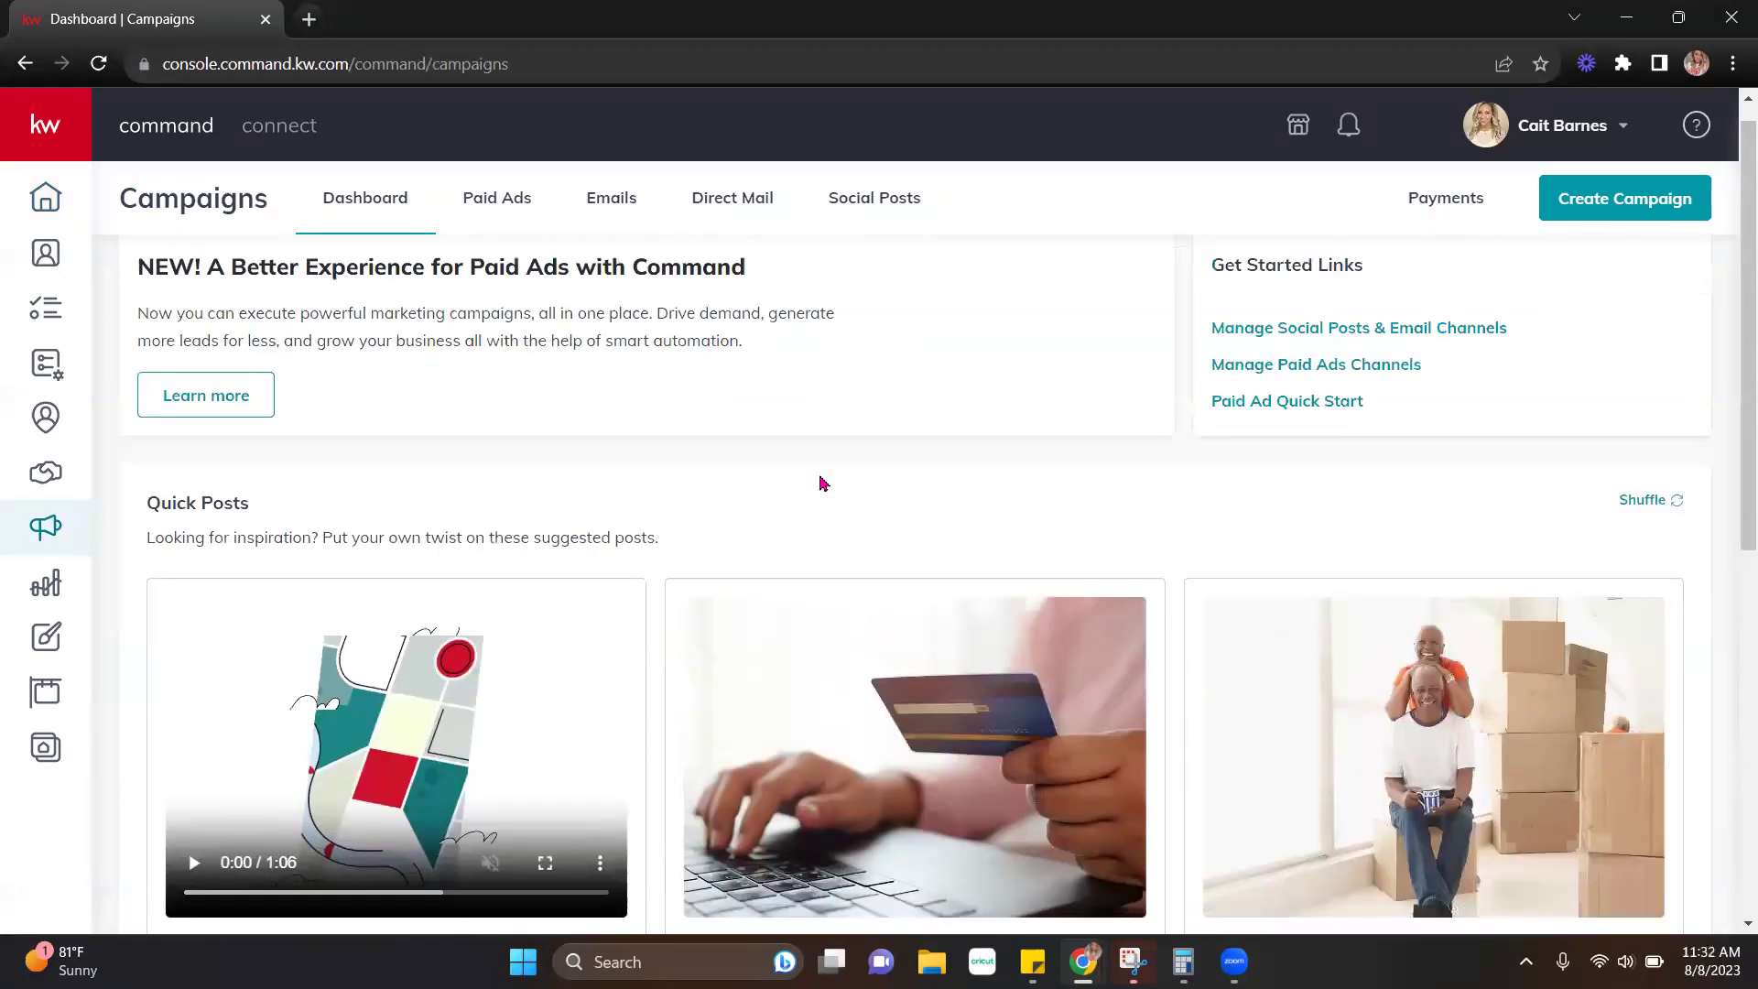
Step: Open the Paid Ads page and browse its AI intro, campaign categories and 14 legacy drafts
left_click(497, 199)
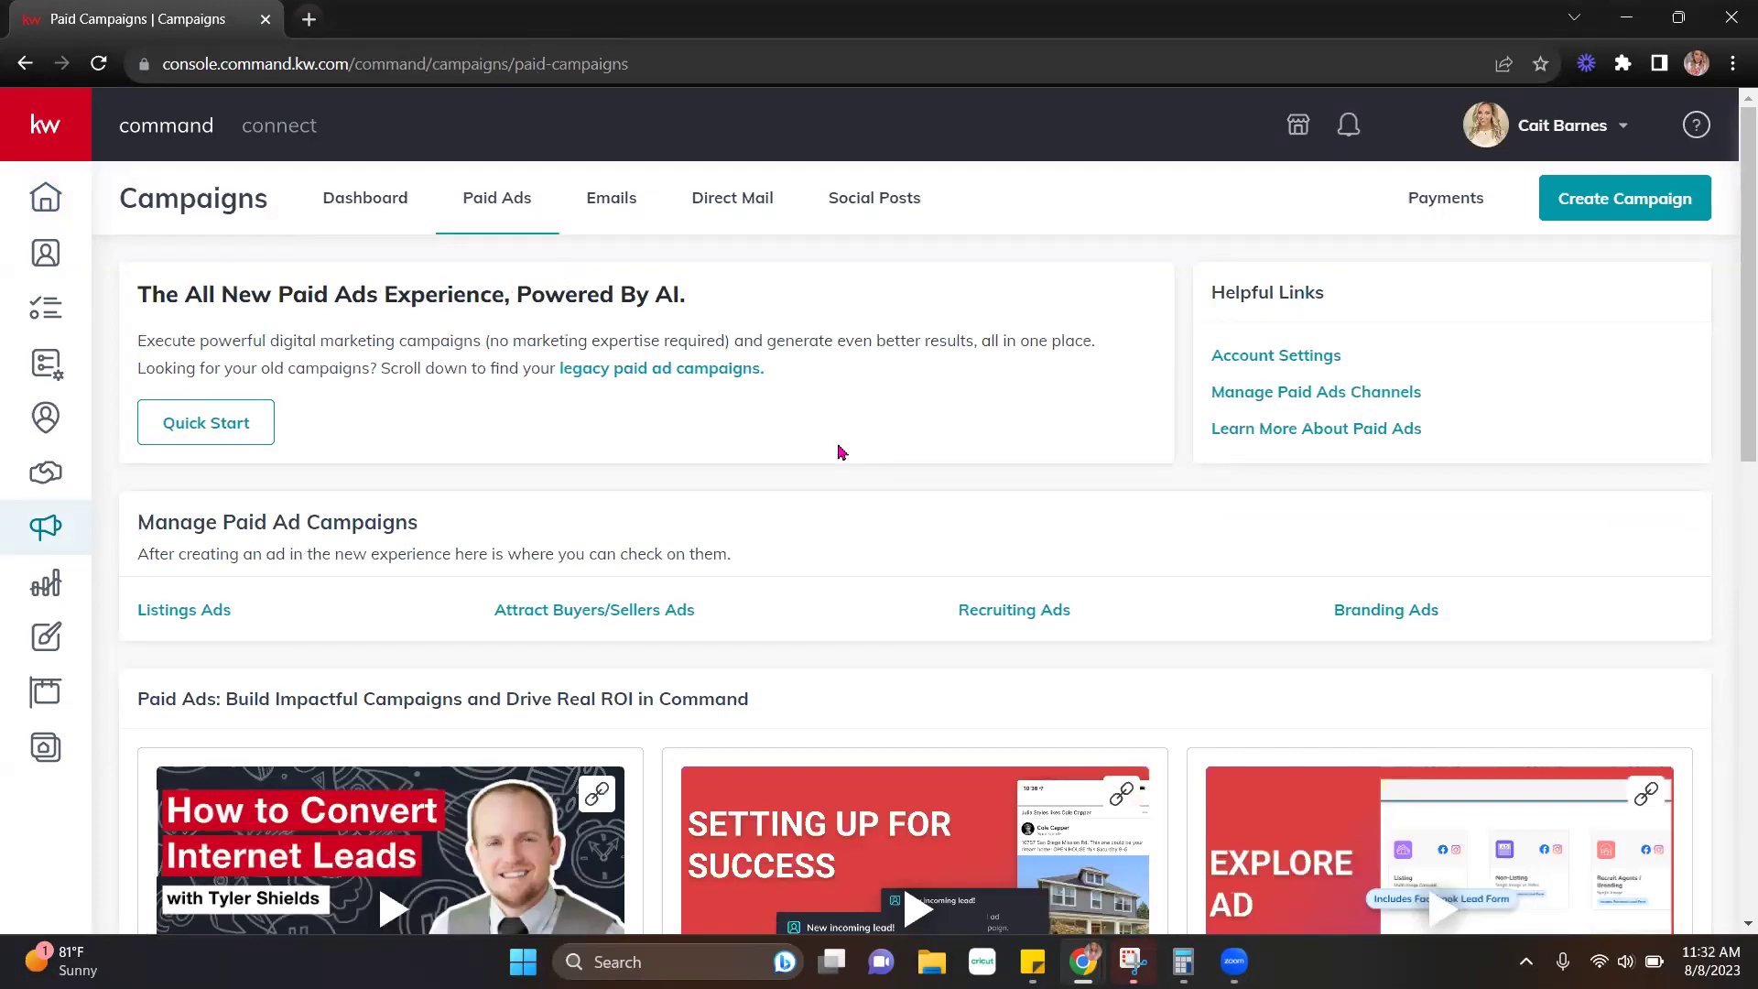
scroll(836, 448, "down", 2)
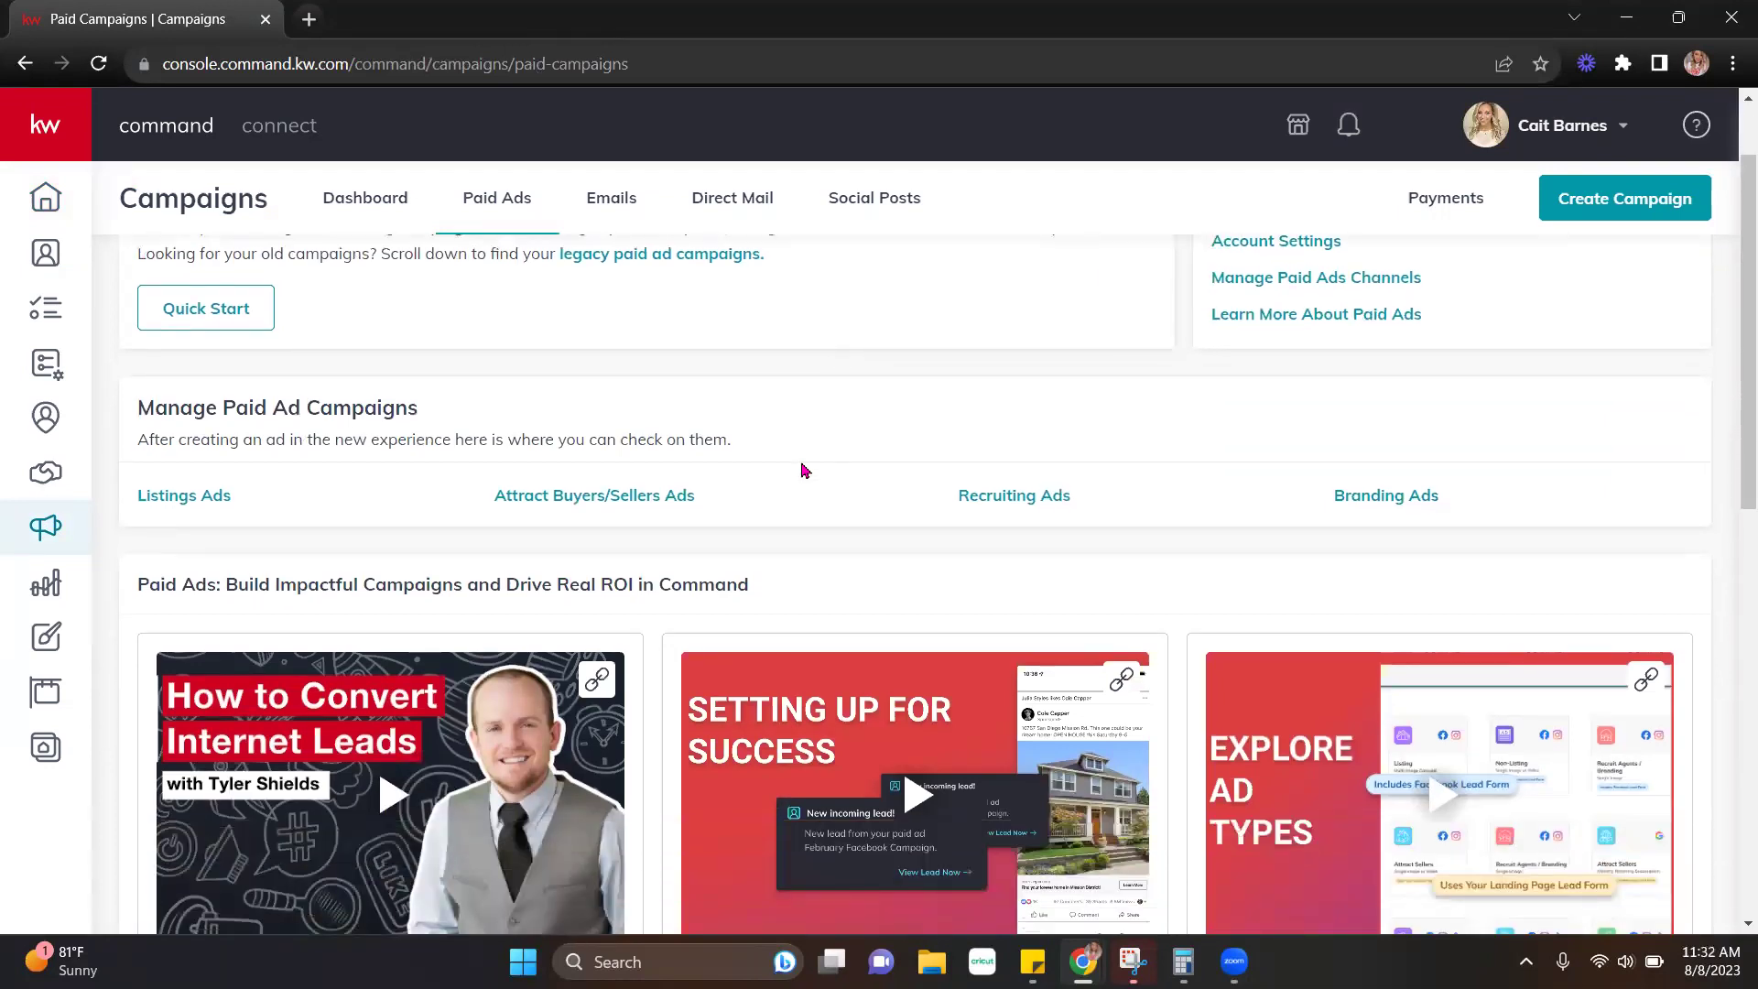
scroll(799, 472, "down", 6)
scroll(800, 476, "down", 4)
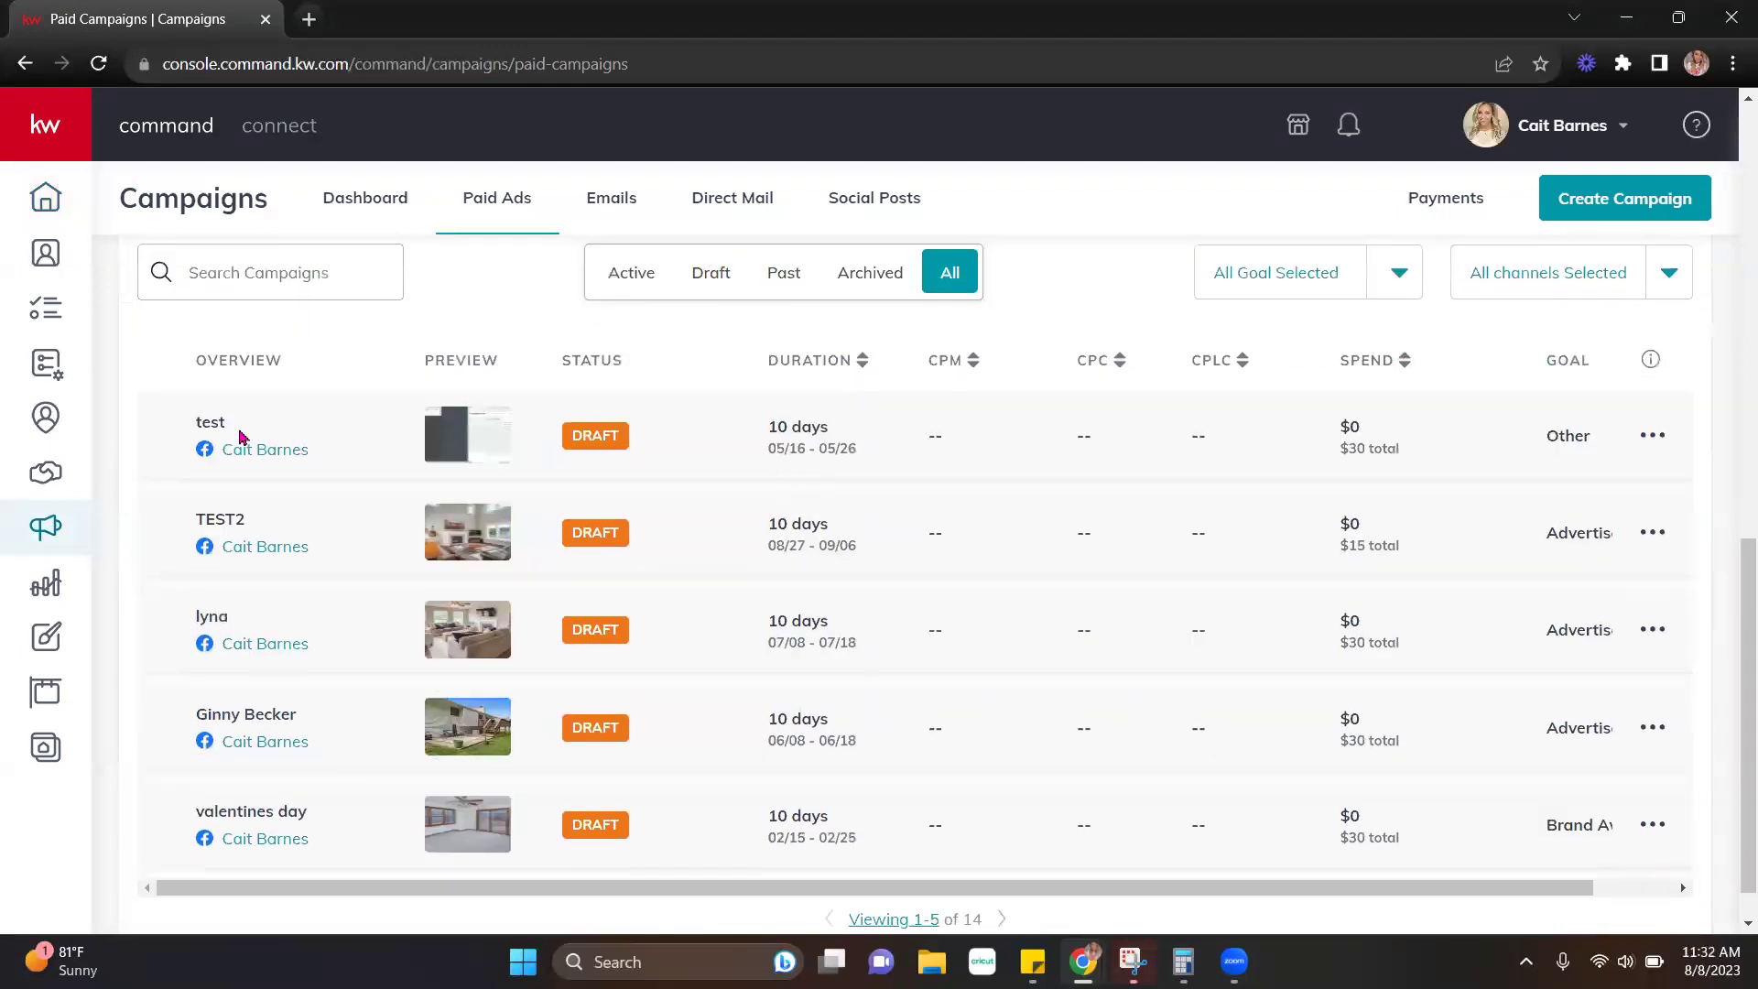
scroll(966, 484, "up", 5)
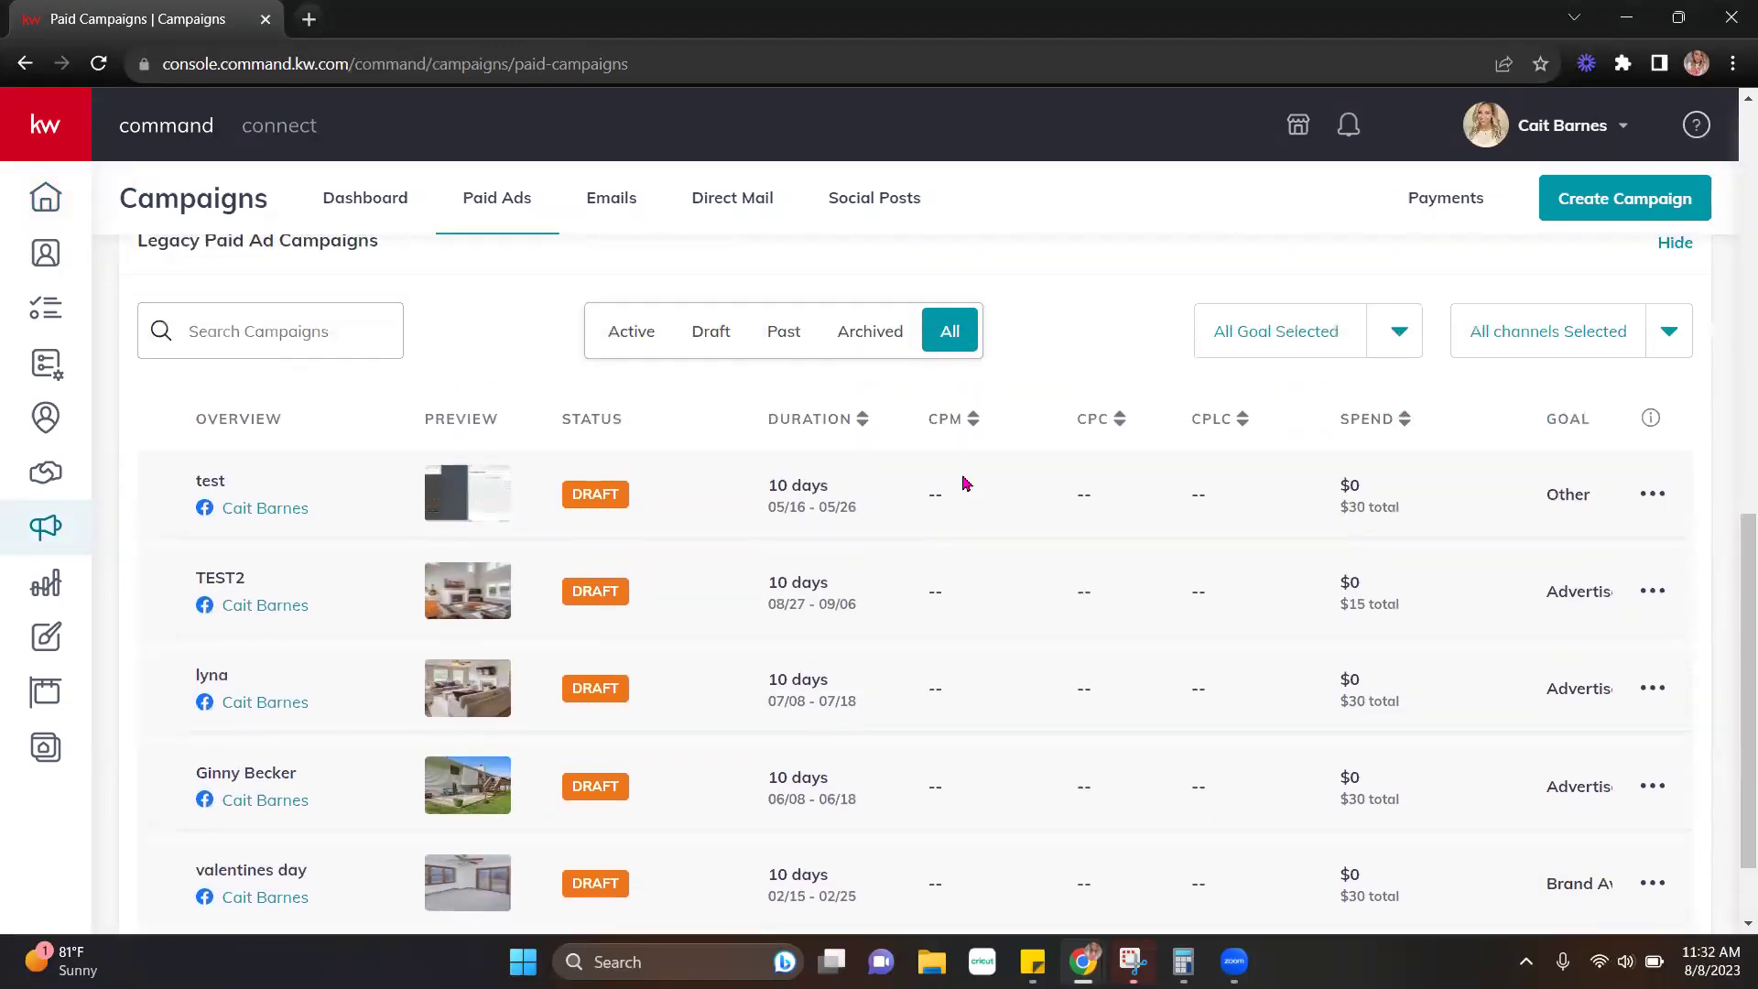
scroll(966, 483, "up", 6)
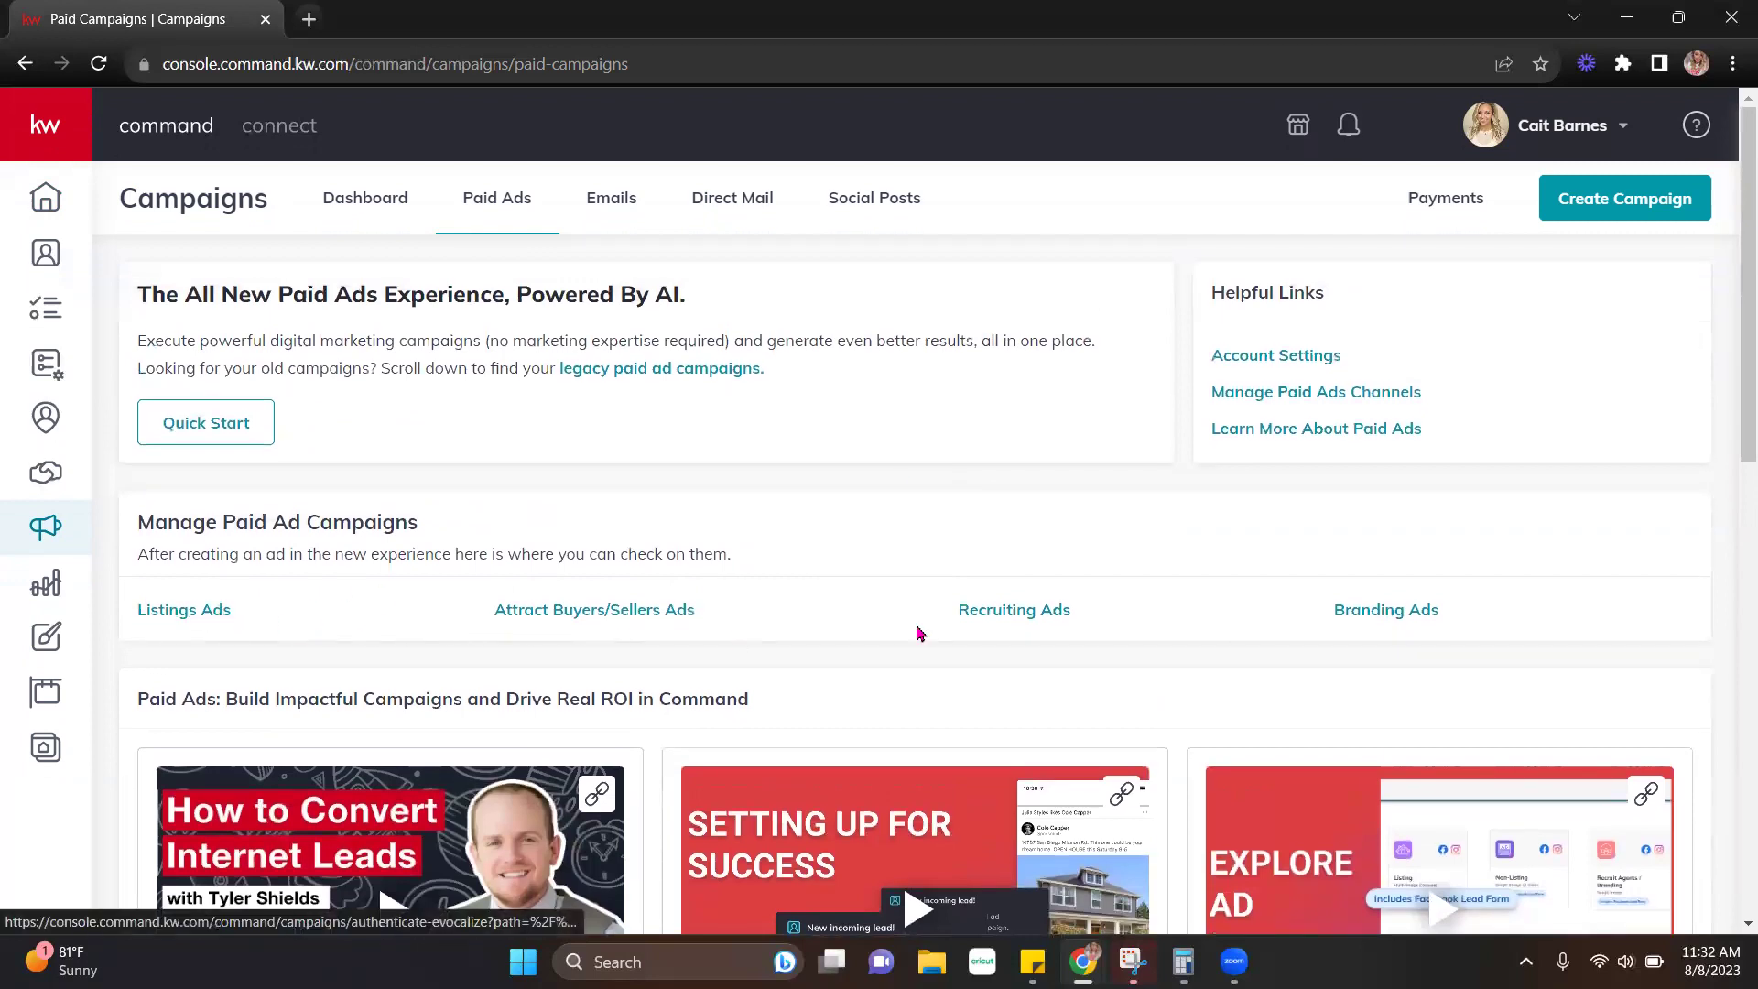
Step: Open the Create Campaign type chooser, then dismiss it to stay on the Paid Ads page
left_click(1603, 214)
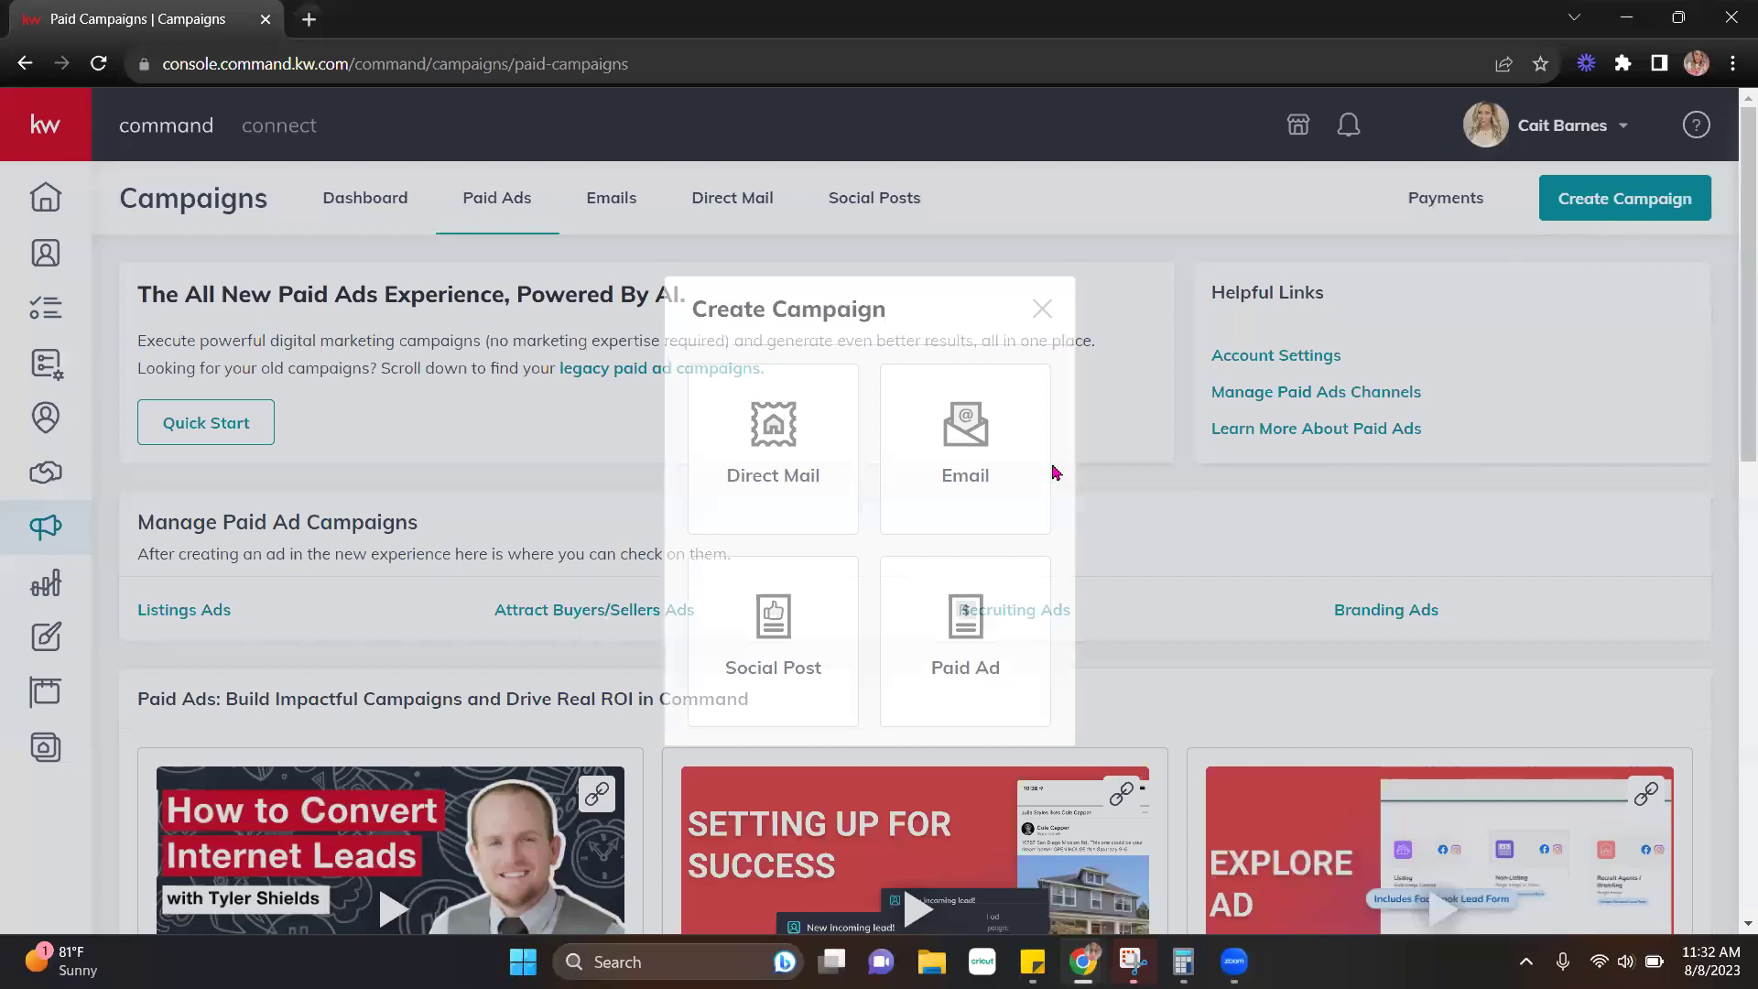
left_click(1036, 316)
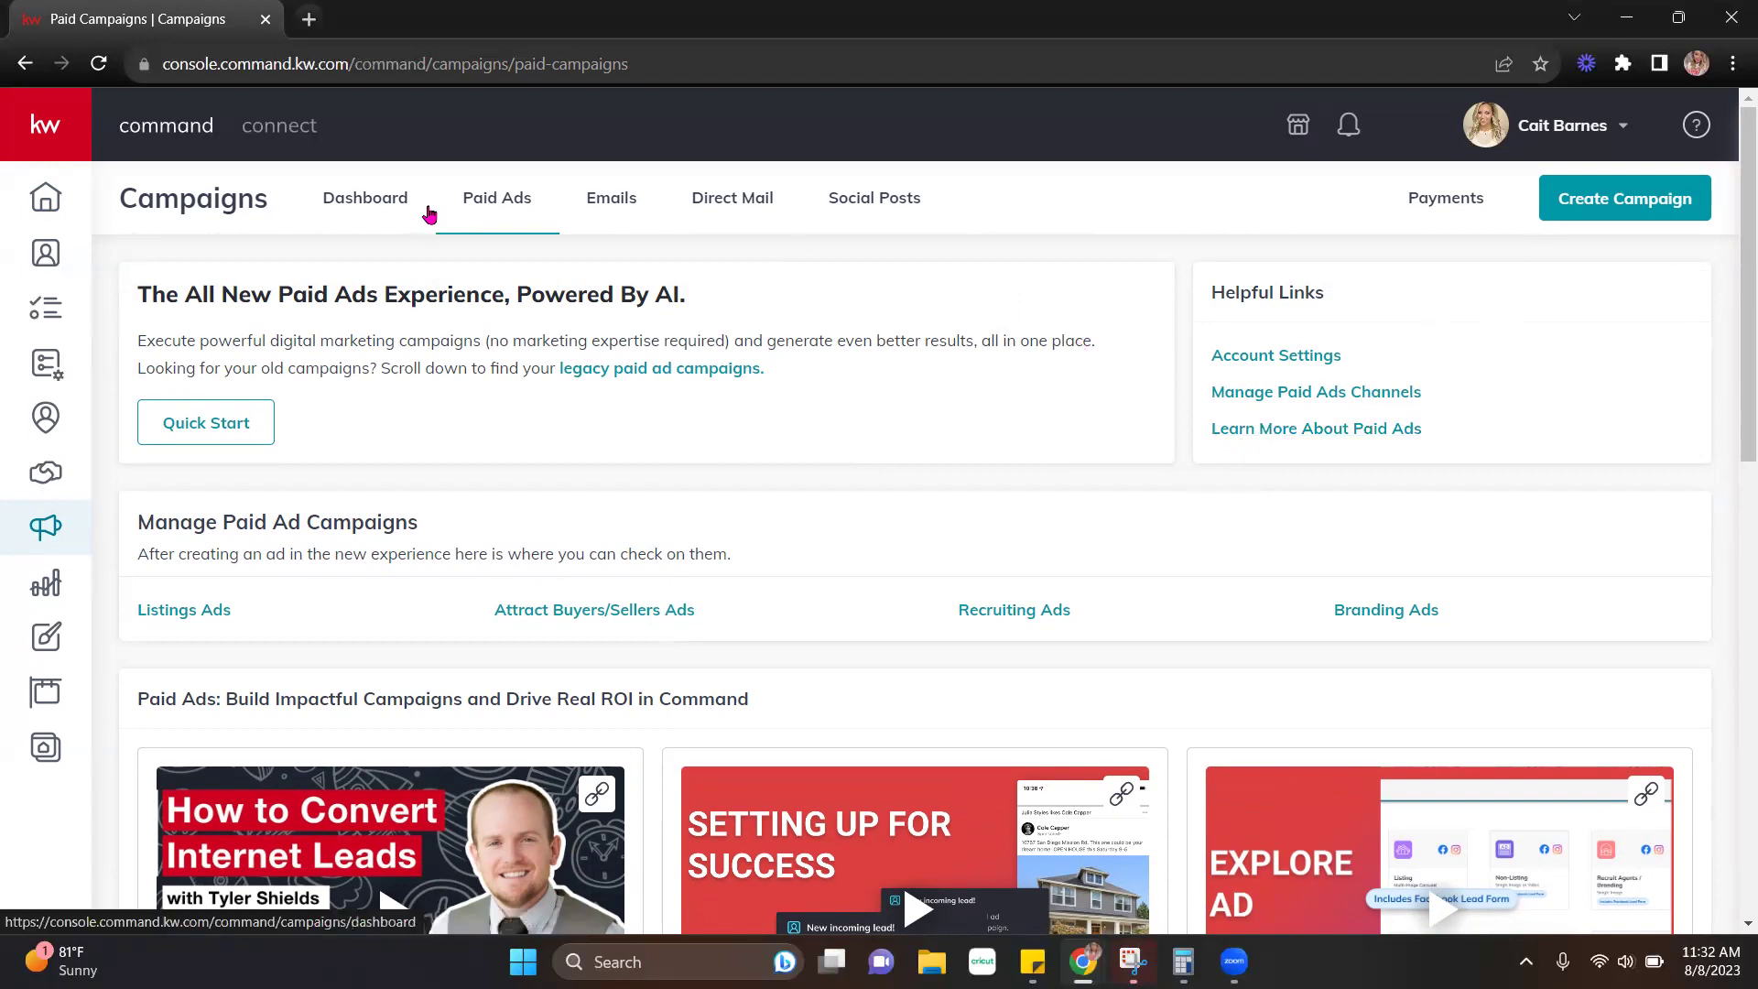
Step: Go to the Paid Ad Campaigns dashboard and open the Paid Ad Quick Start templates
left_click(344, 192)
left_click(1238, 430)
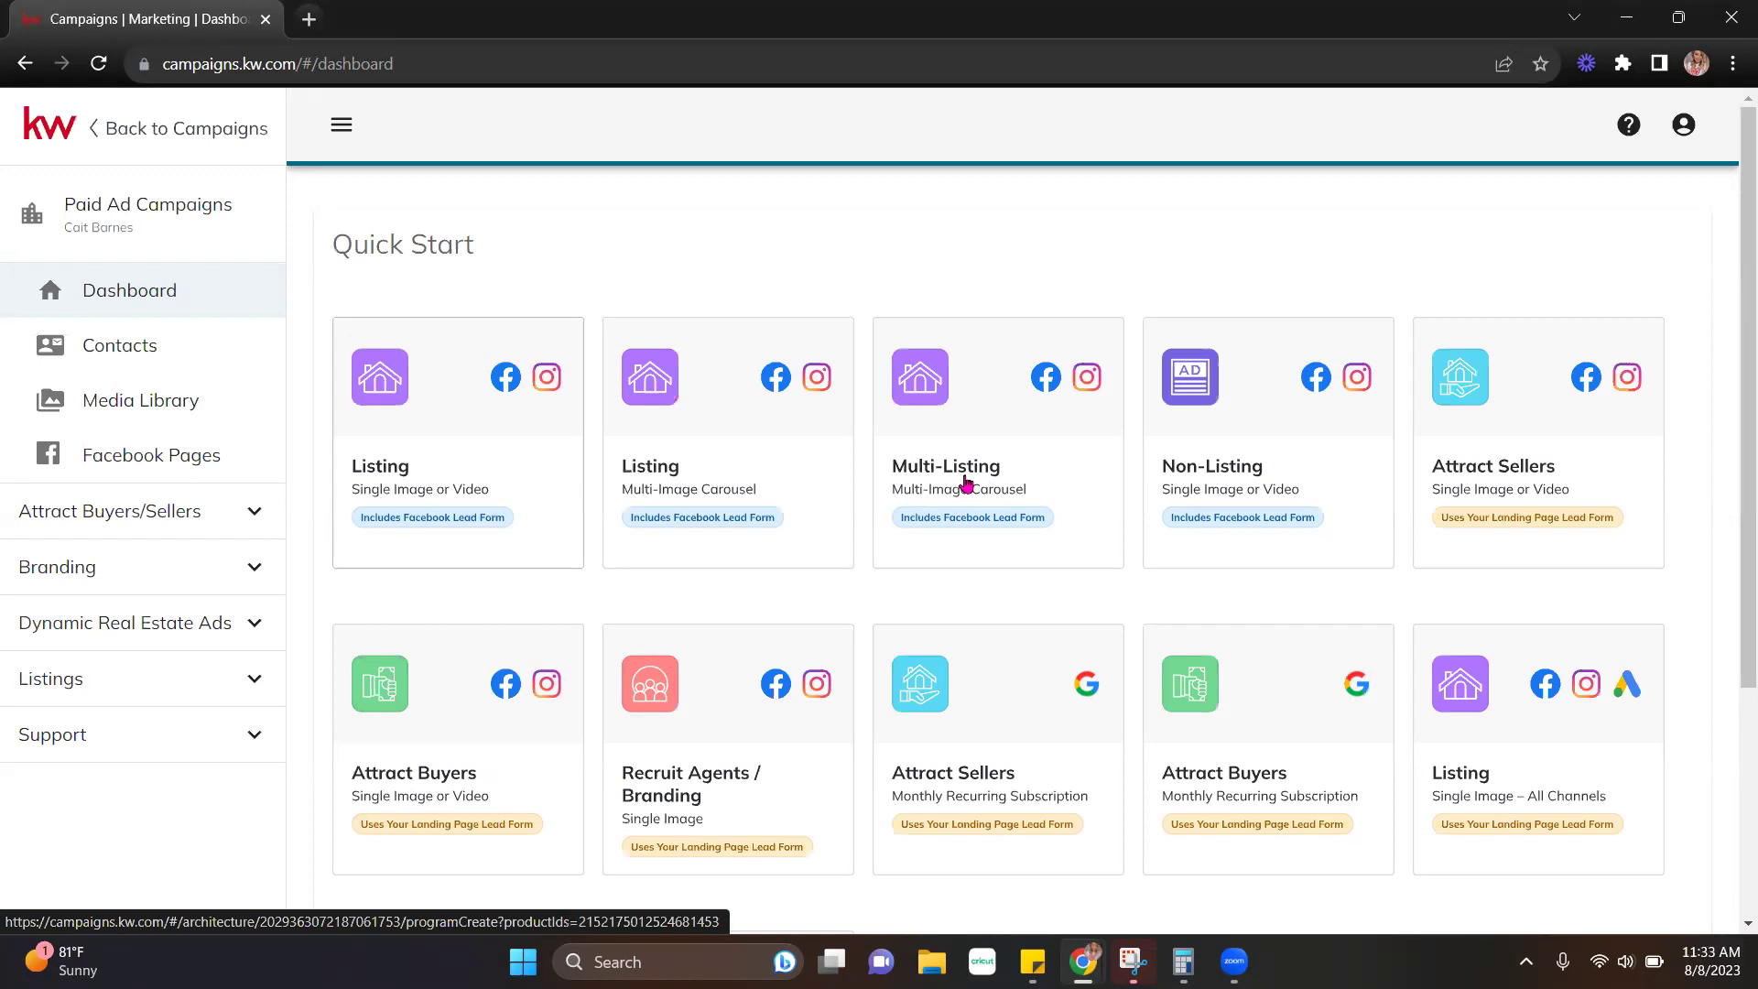
Step: Open the Facebook Pages section and review the Add New Facebook Page screen
left_click(120, 473)
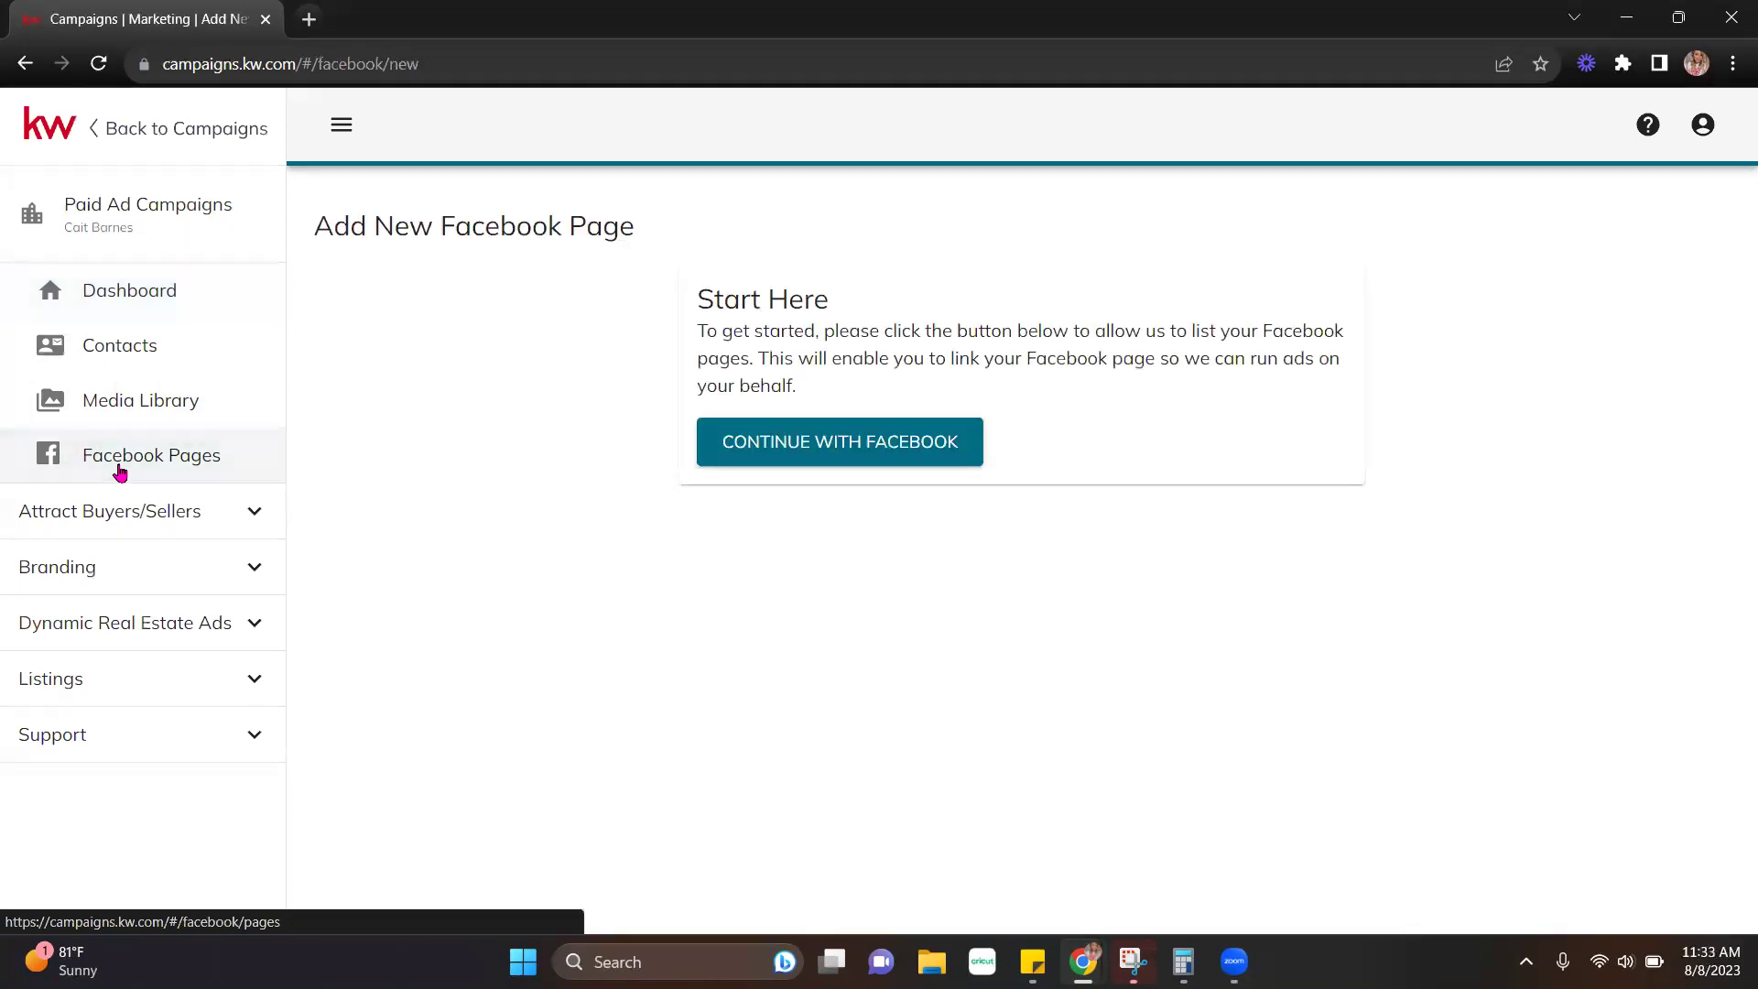
left_click_drag(312, 229, 658, 260)
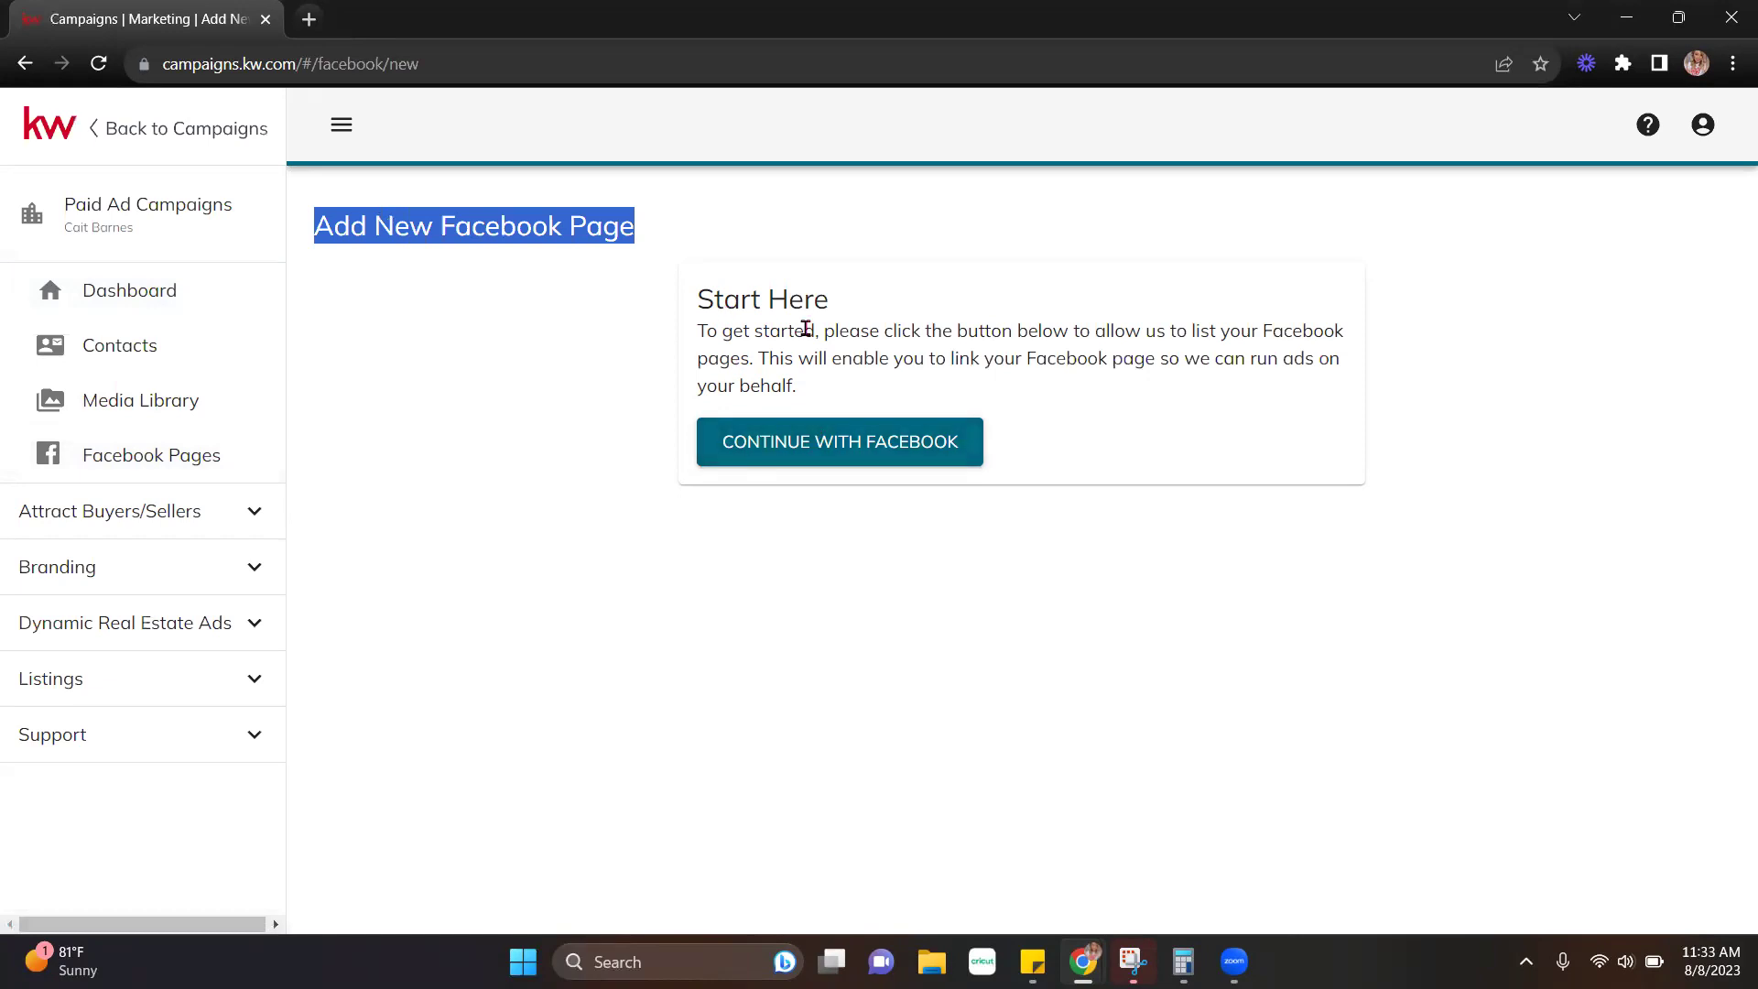
left_click(486, 455)
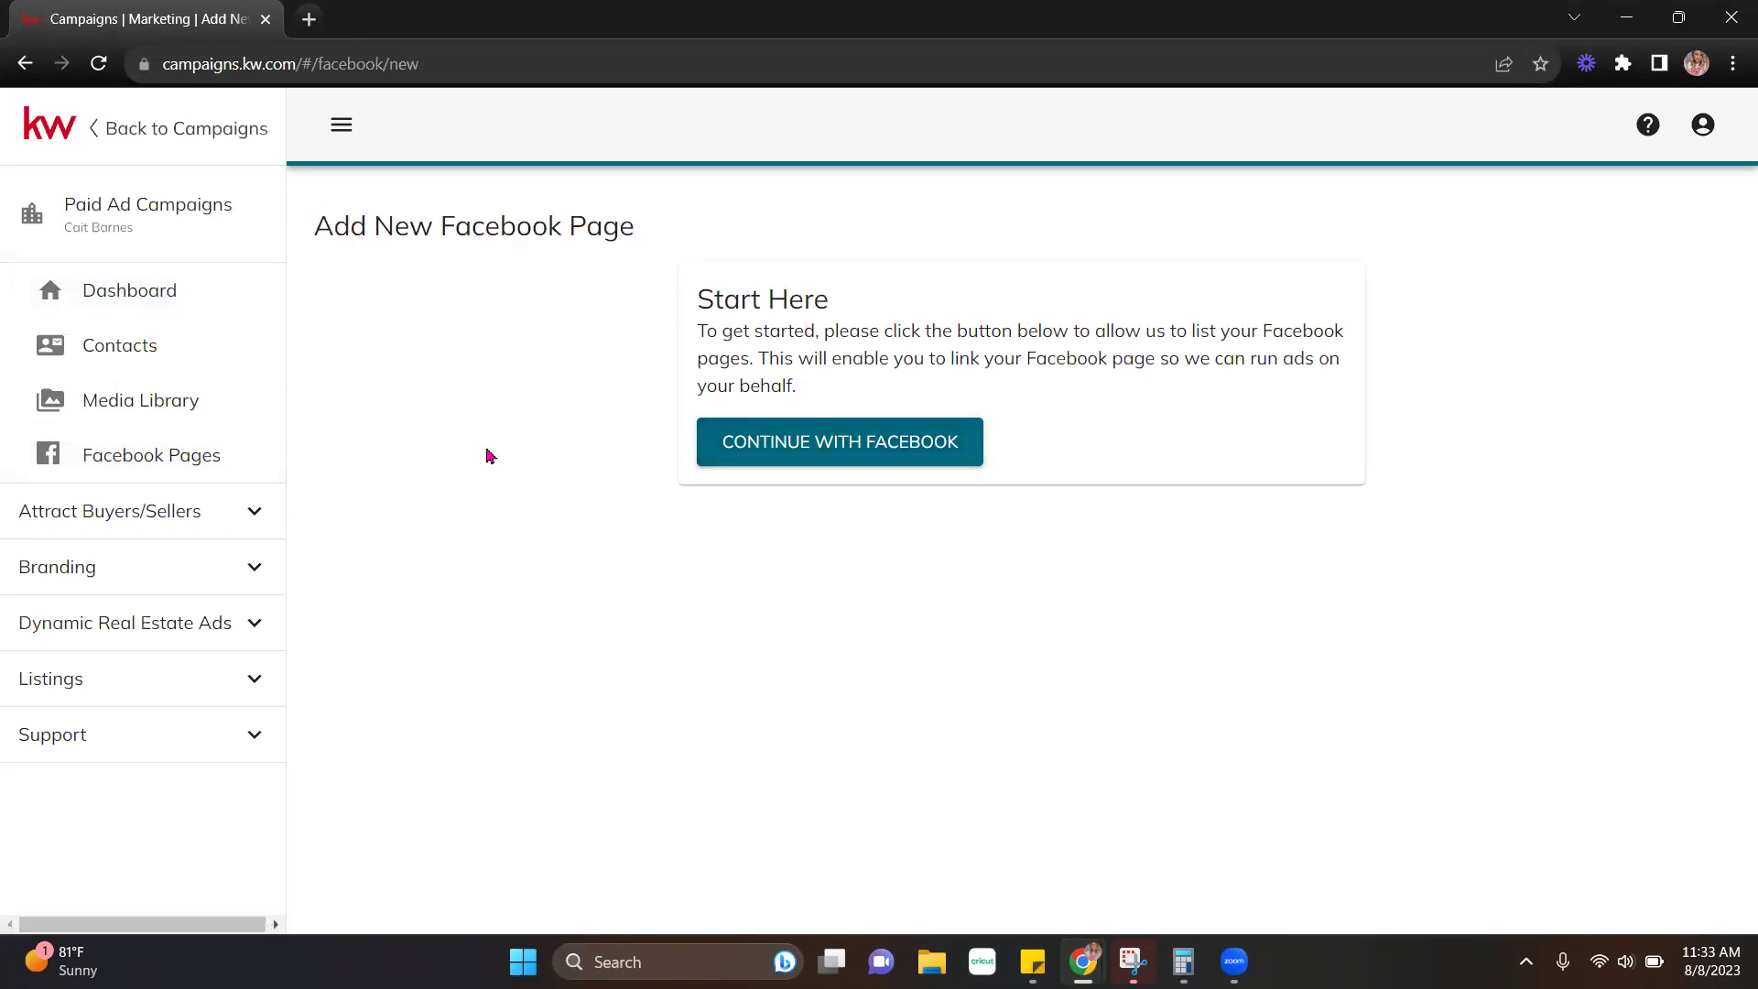
Step: Continue with Facebook and confirm reconnecting the account to Campaign Connect
left_click(772, 446)
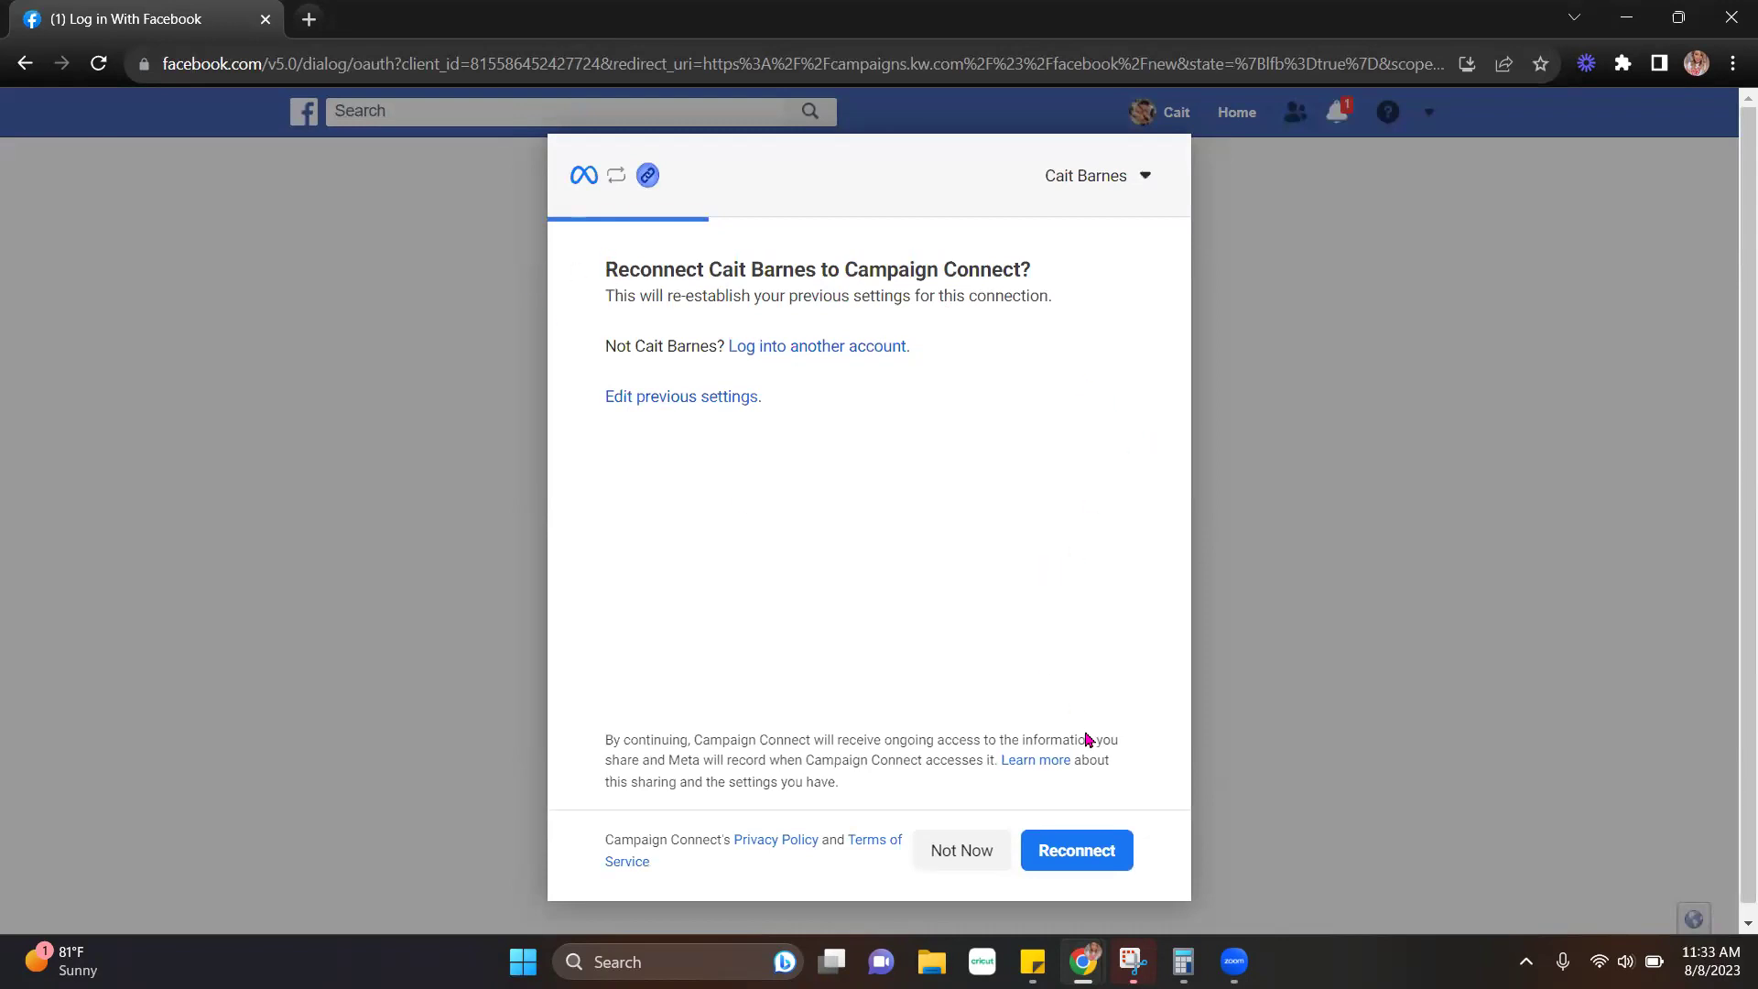
key("Return")
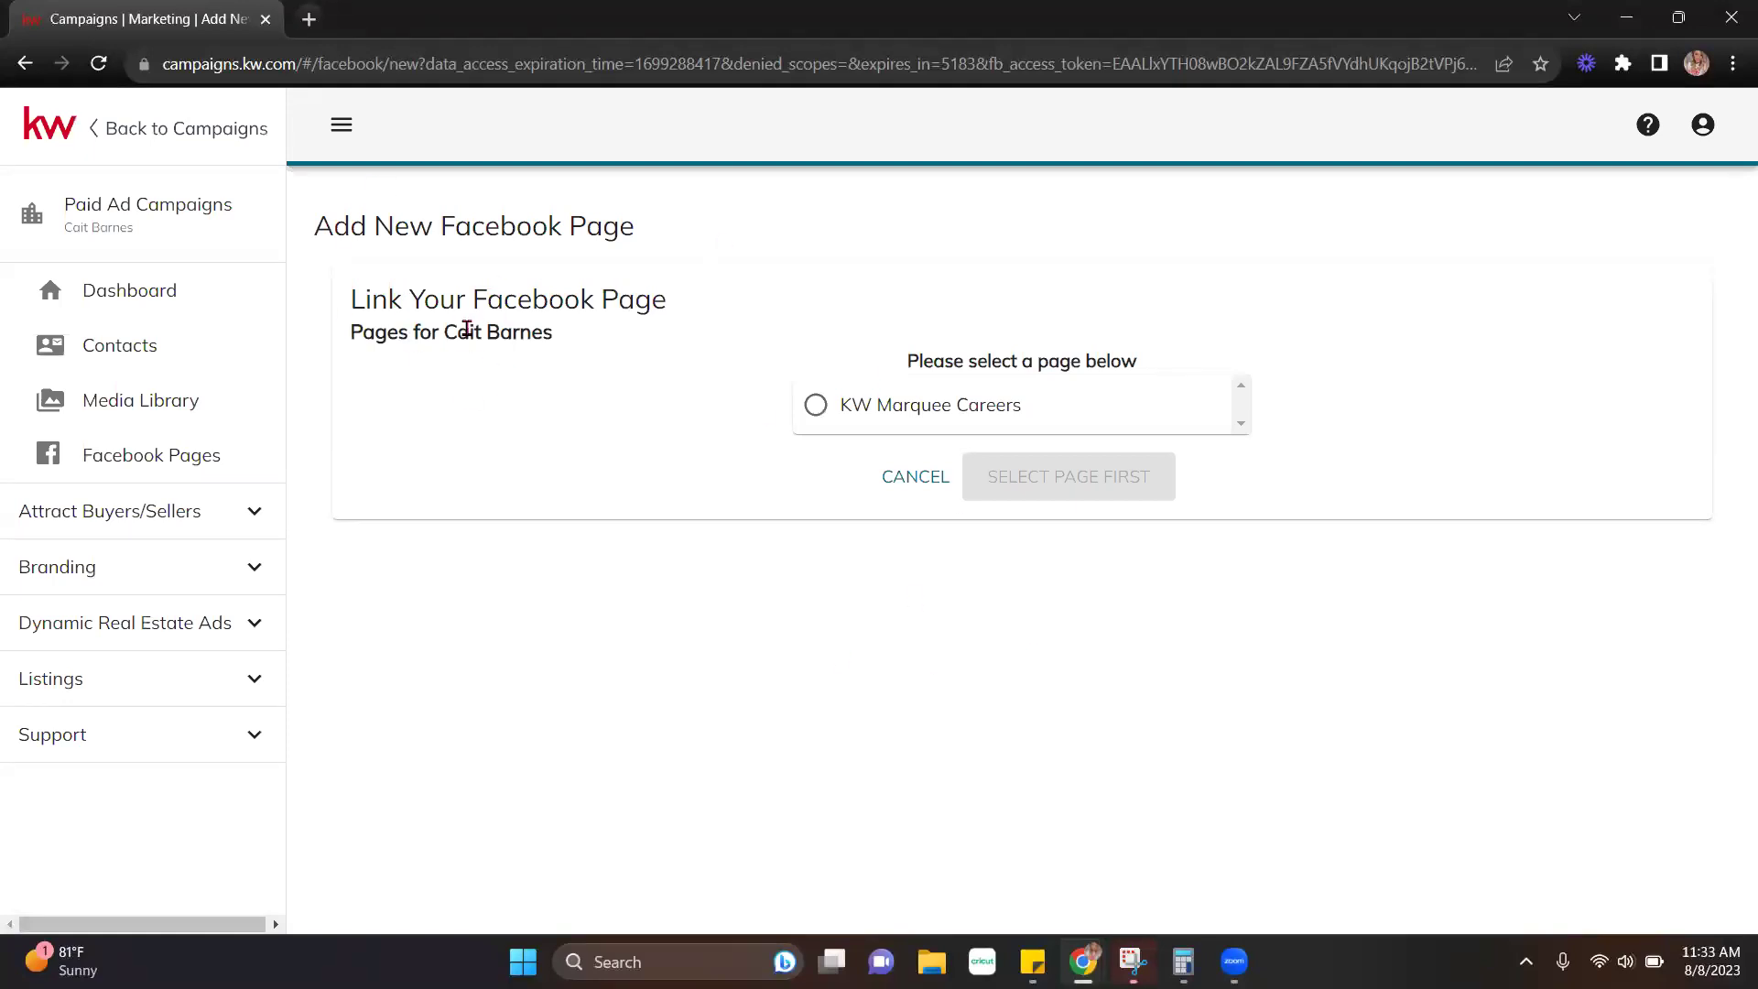
Step: Choose the KW Marquee Careers page and link it for paid ads
left_click(813, 407)
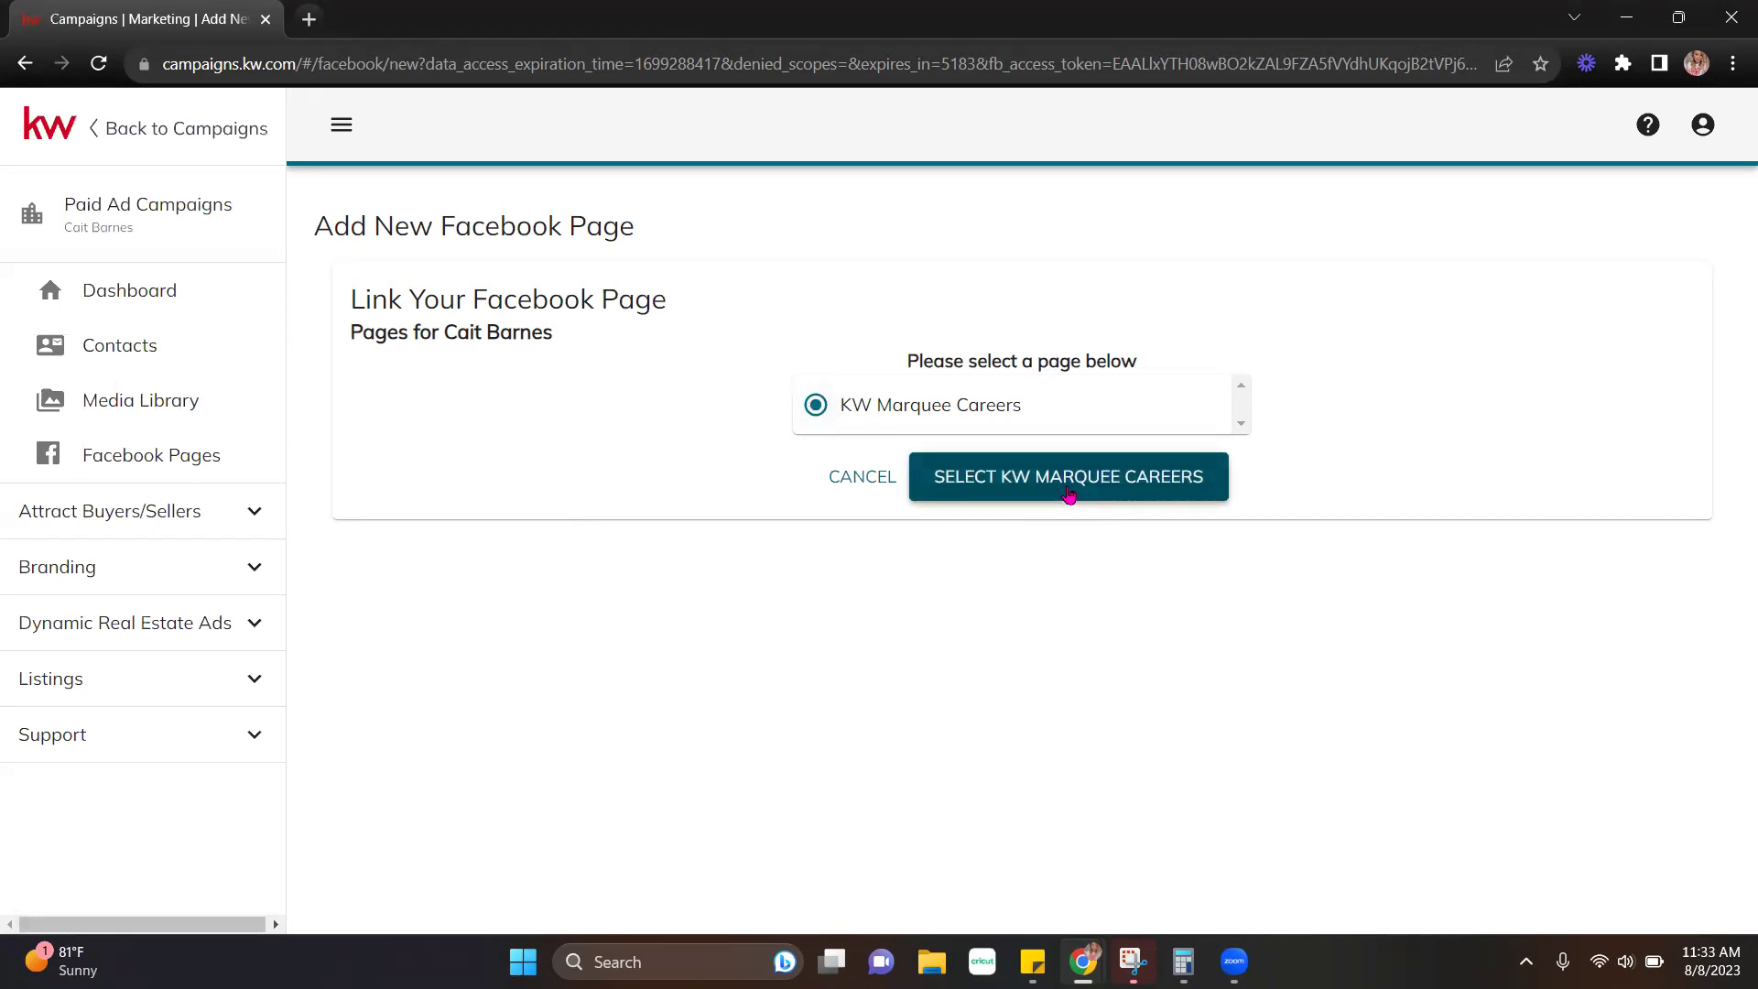
left_click(1073, 493)
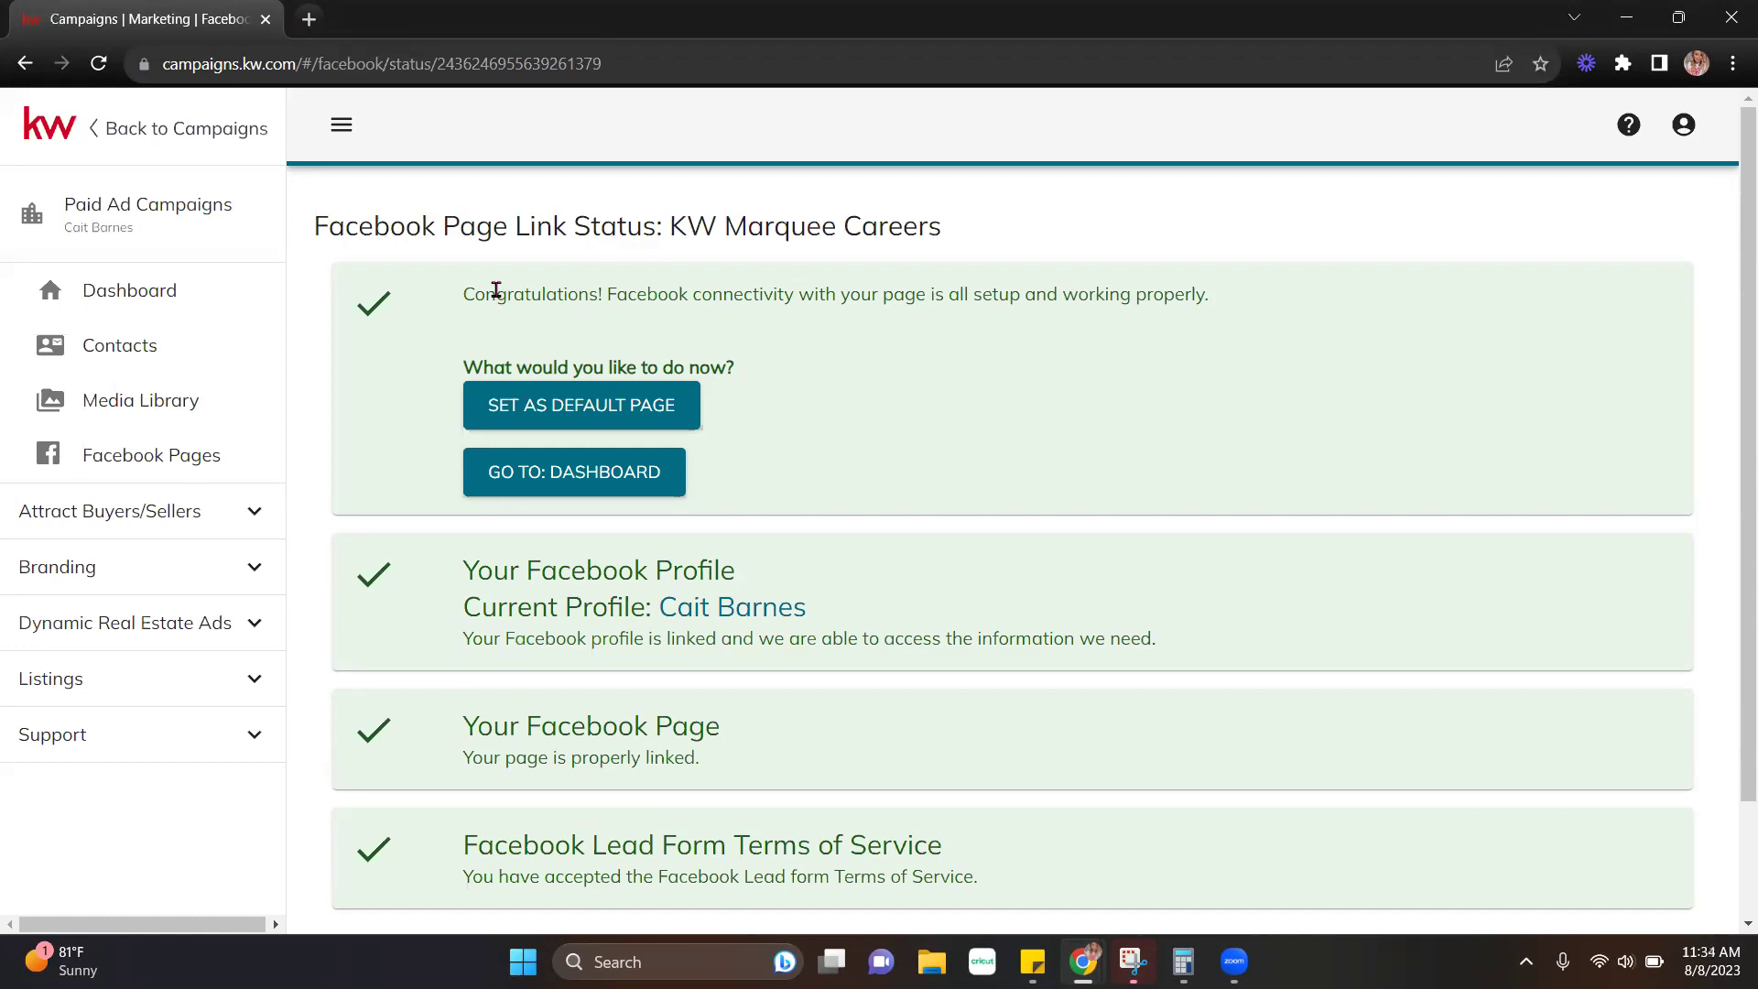
Step: Review the KW Marquee Careers link status, including connectivity and Lead Form Terms of Service confirmations
left_click_drag(497, 294, 802, 315)
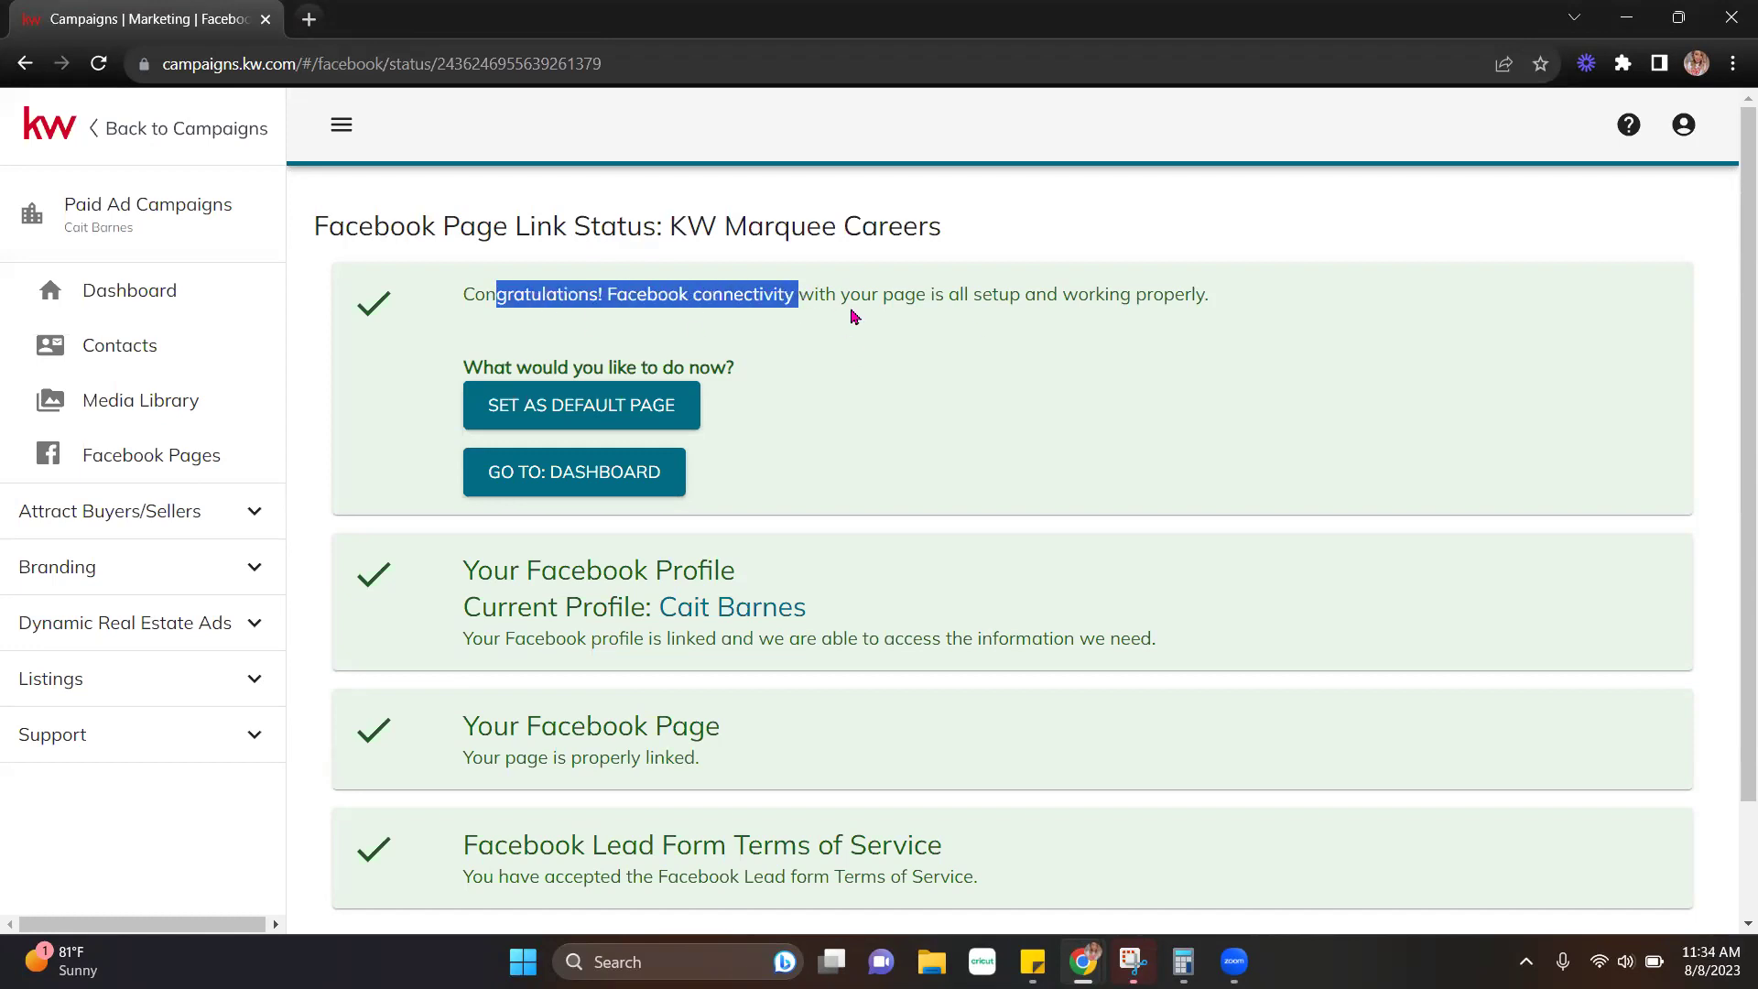
left_click(1238, 314)
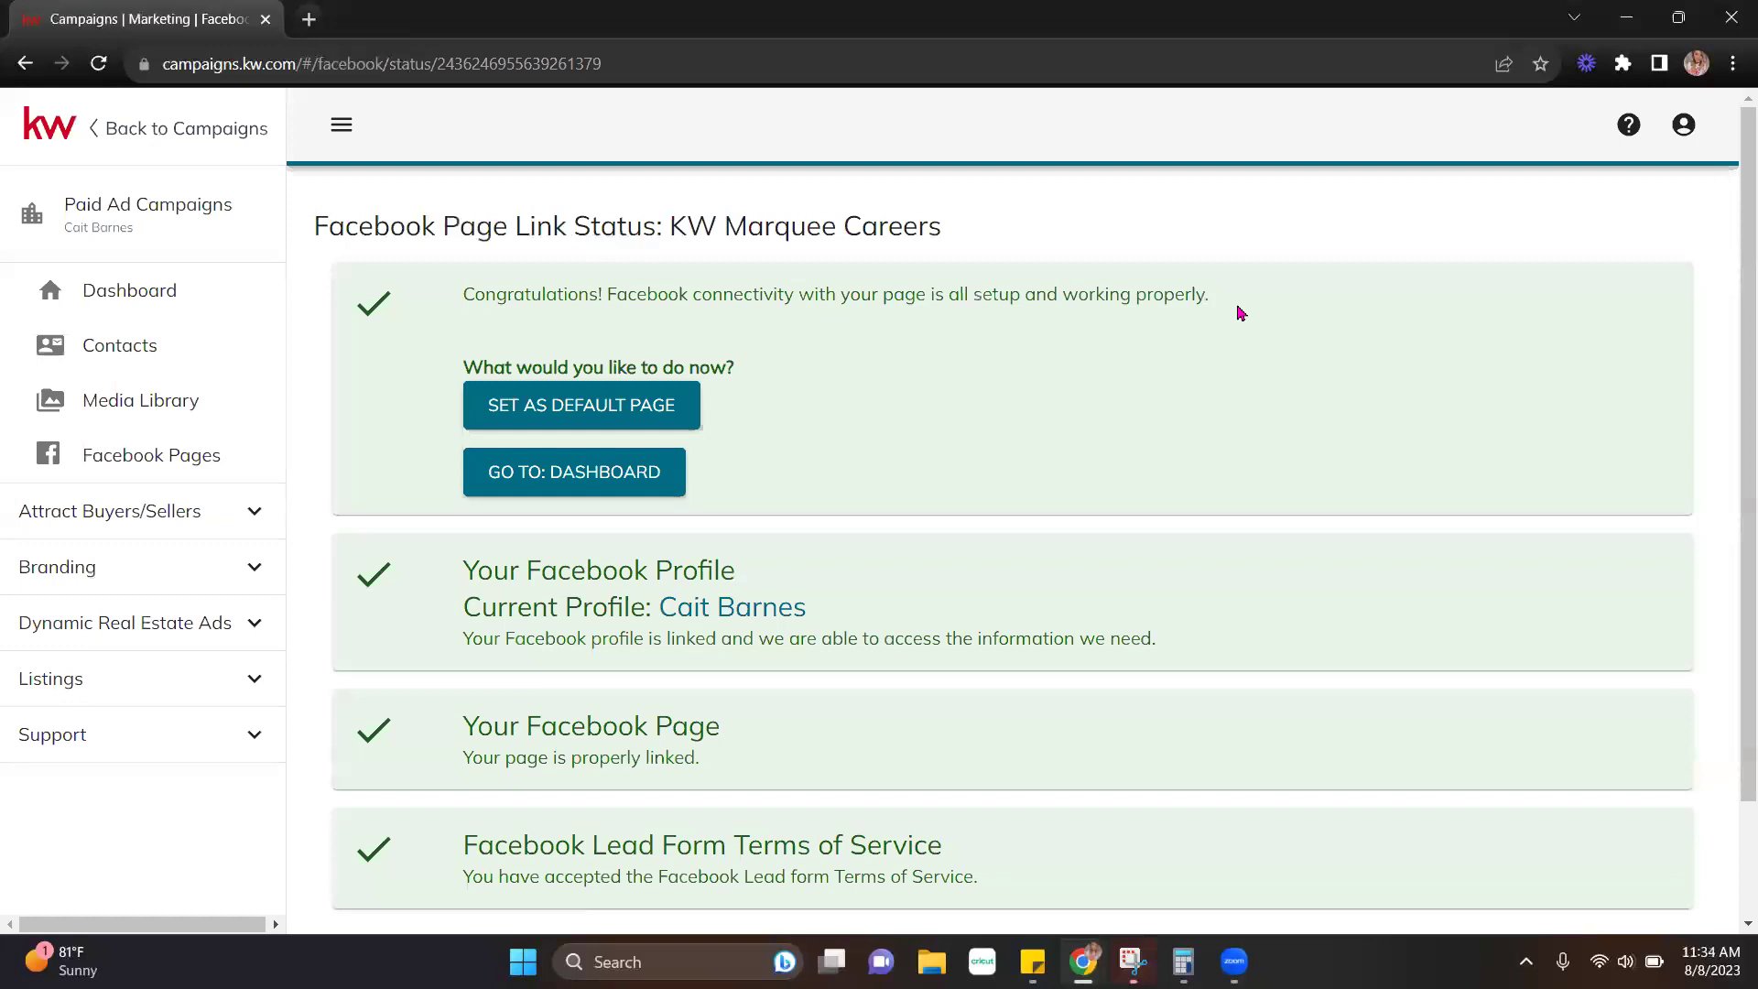
scroll(829, 395, "down", 2)
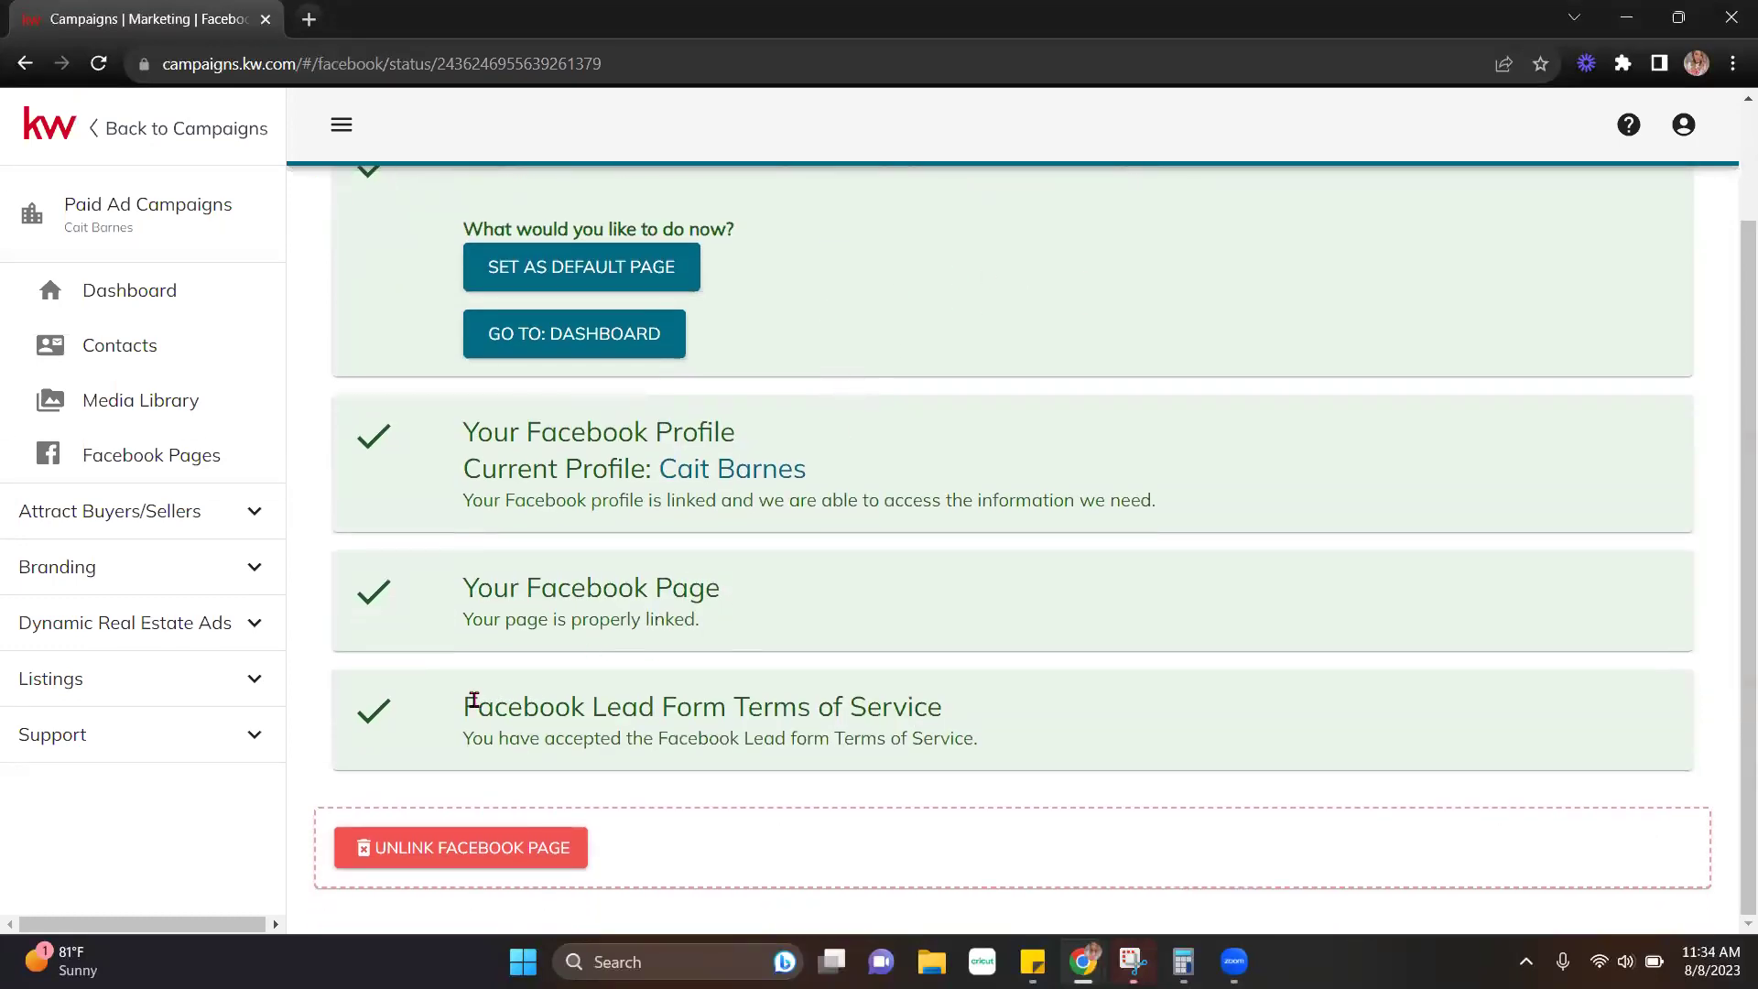
left_click_drag(474, 701, 970, 718)
left_click(1058, 621)
scroll(899, 604, "up", 1)
scroll(900, 597, "down", 1)
scroll(705, 485, "up", 2)
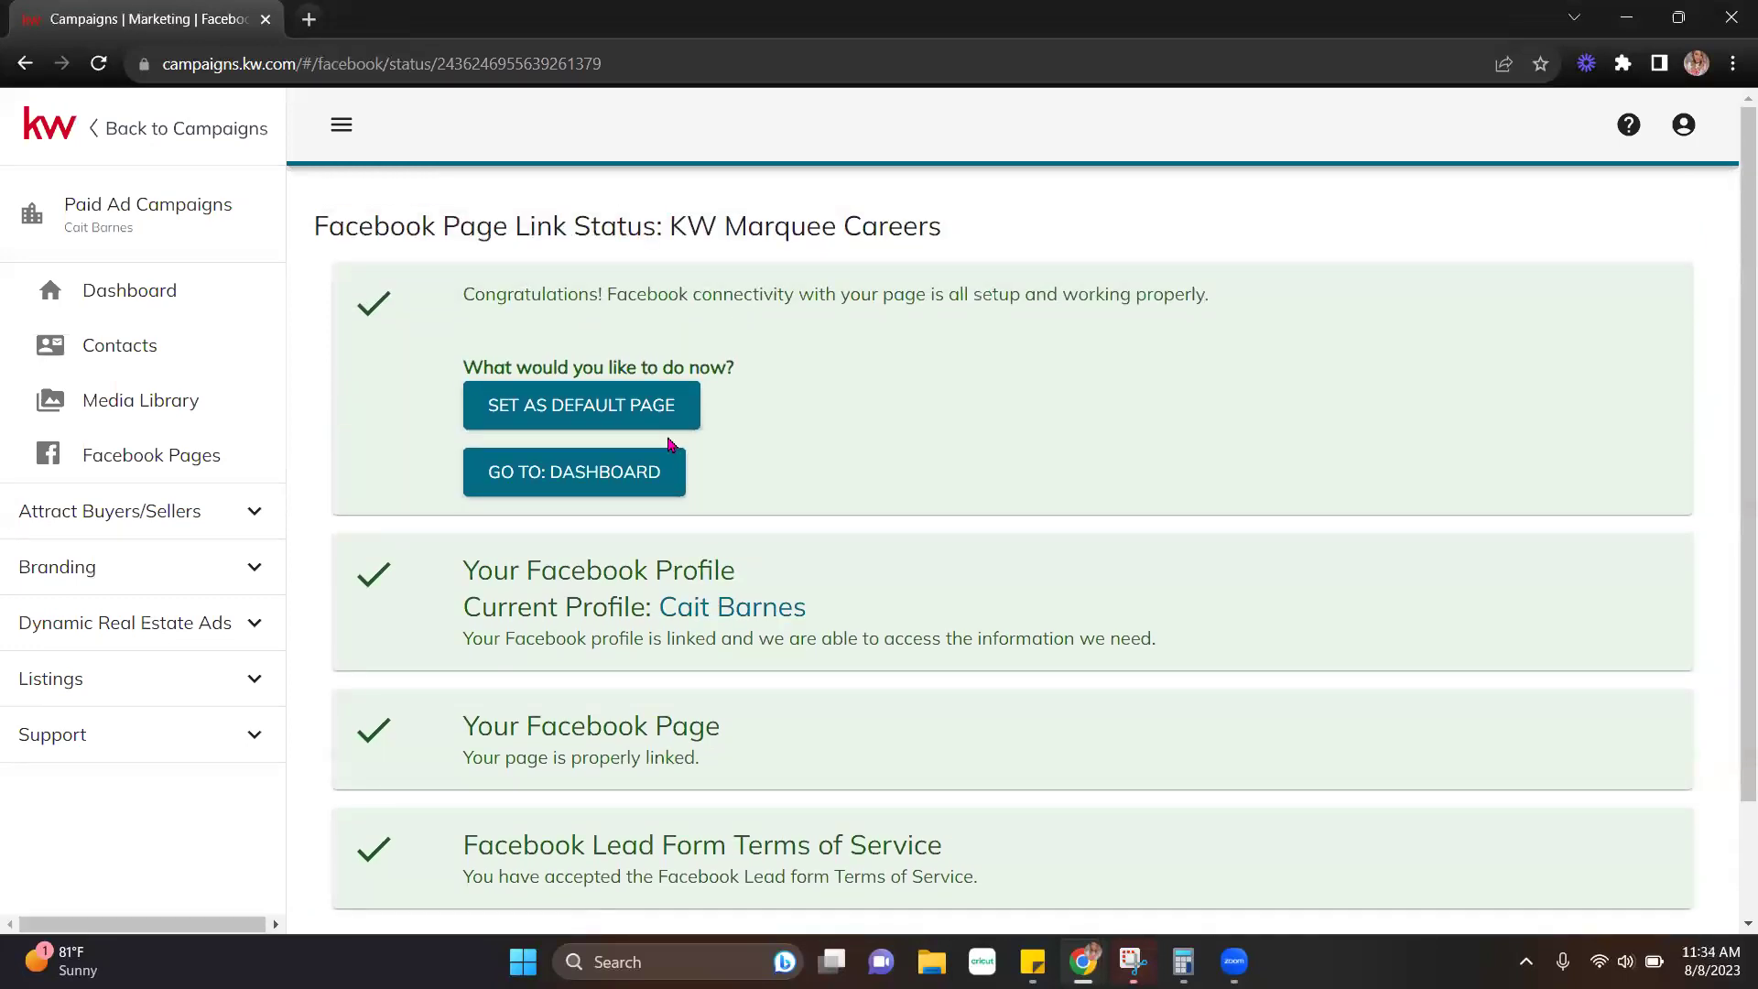
scroll(400, 696, "down", 2)
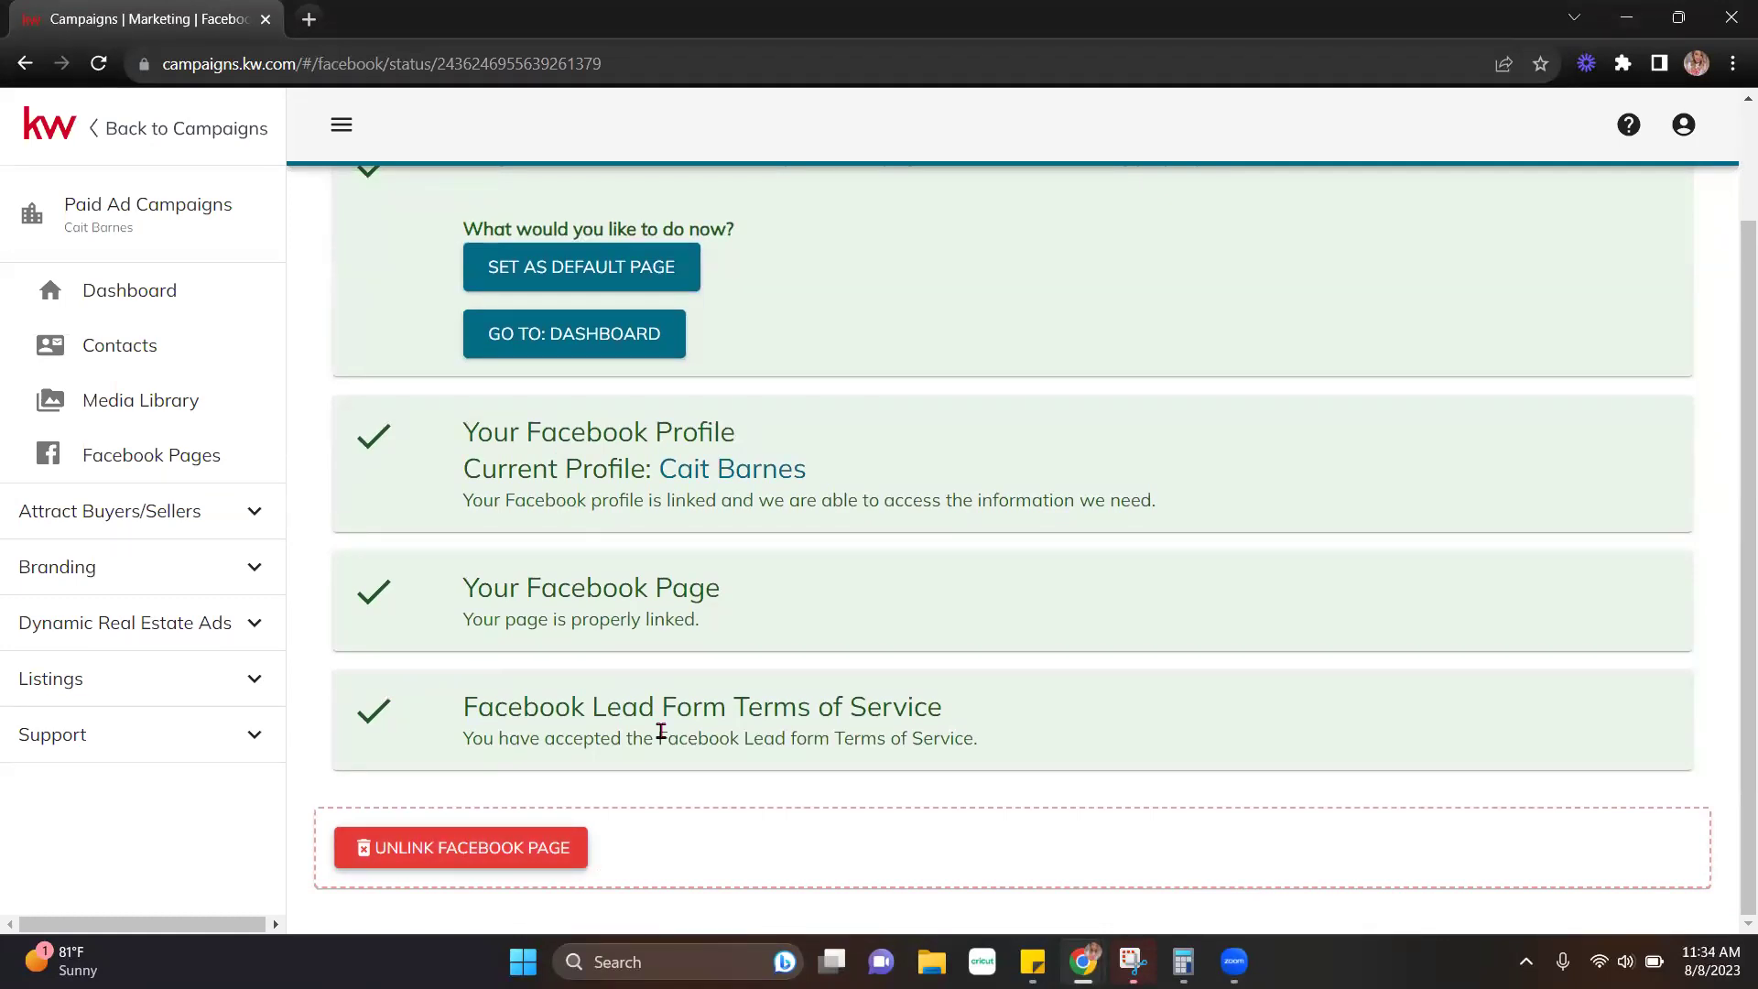
left_click(113, 467)
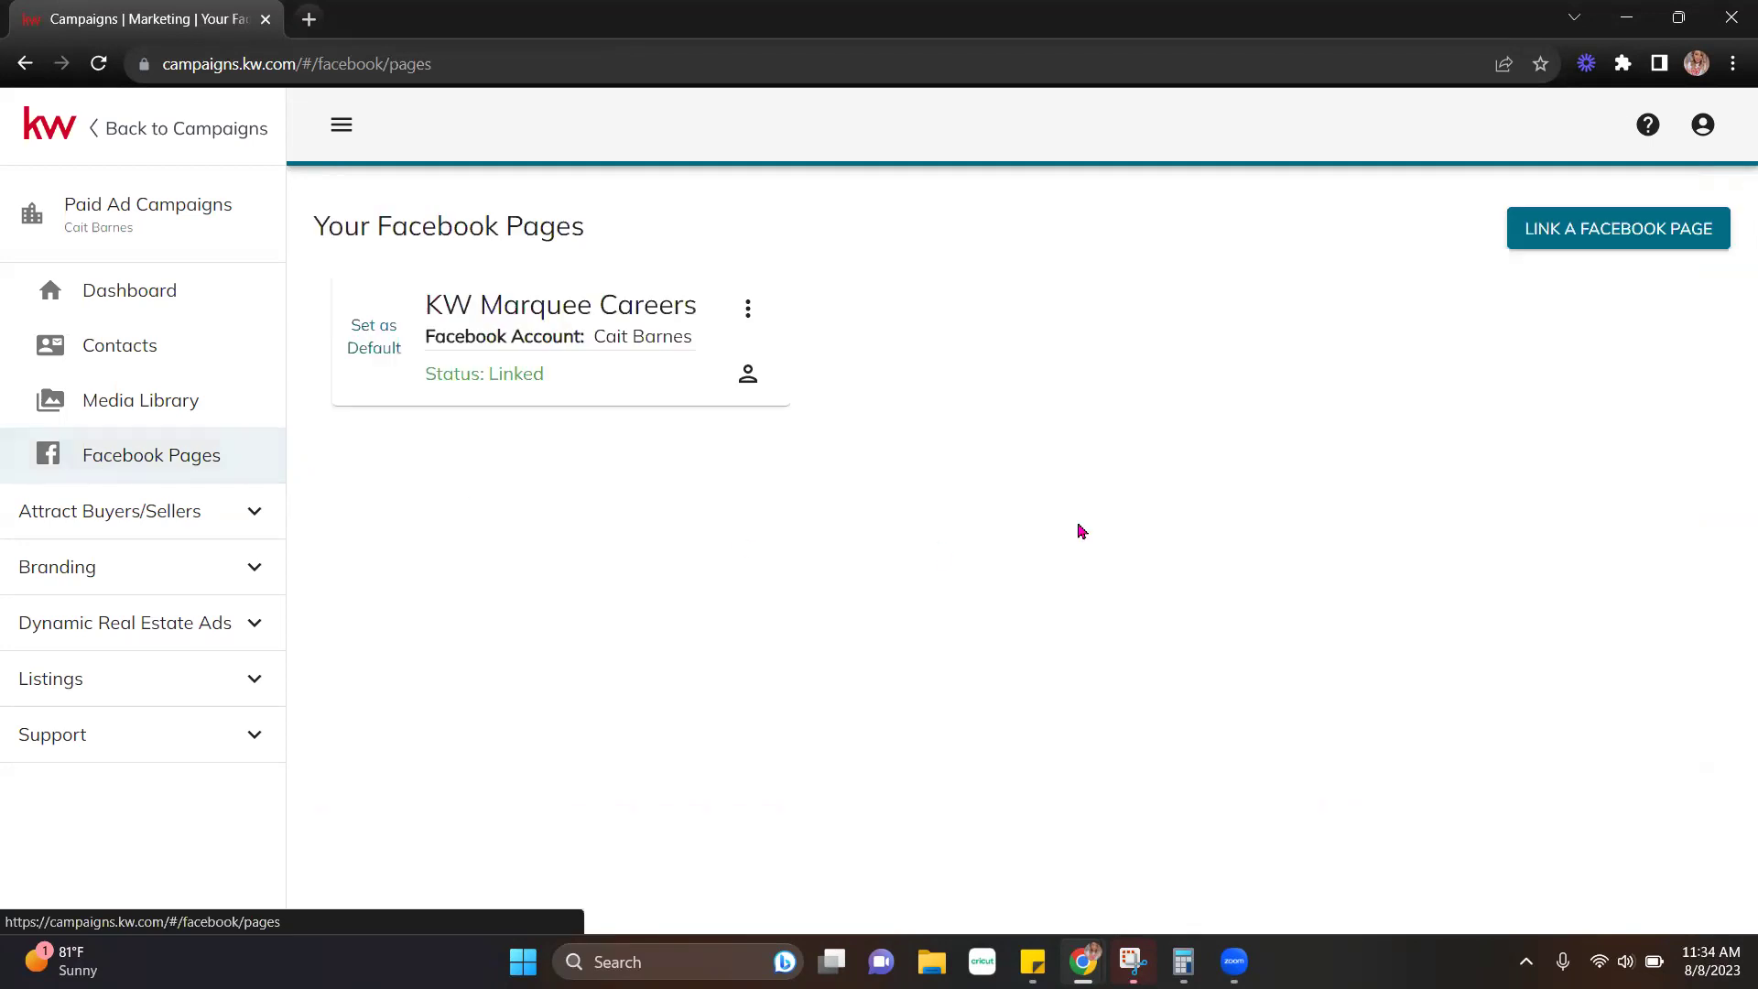